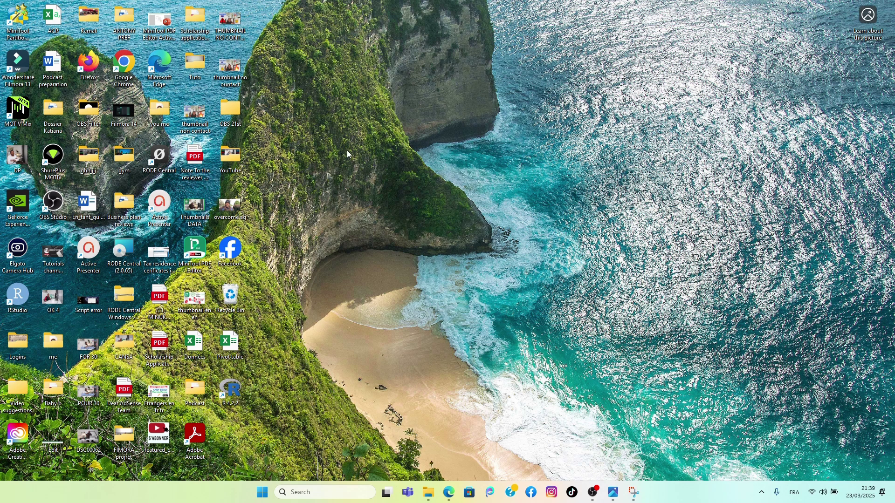
# Launch Firefox and decline making it the default browser
pyautogui.press('F5')
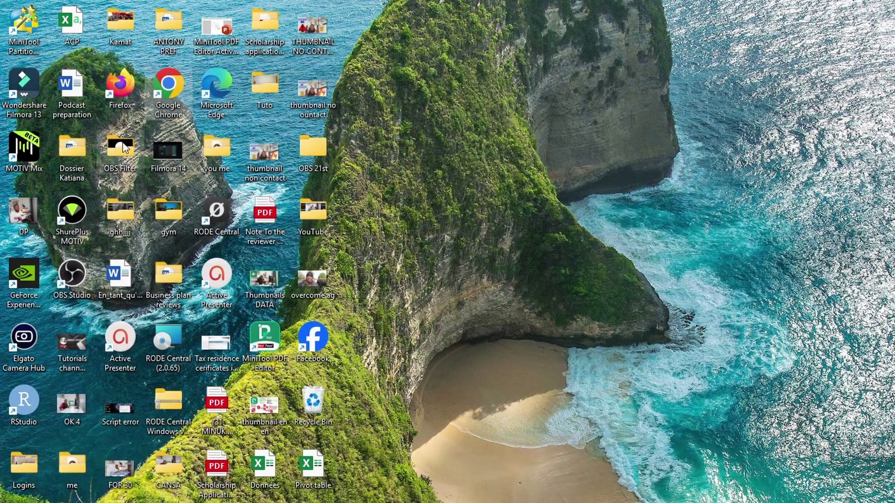
pyautogui.doubleClick(121, 81)
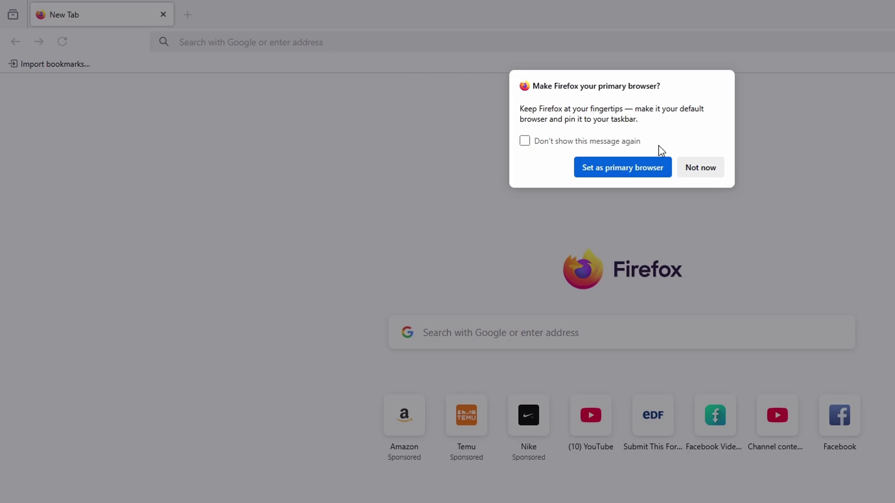
pyautogui.click(695, 169)
# Go to office.com in the address bar
pyautogui.click(276, 46)
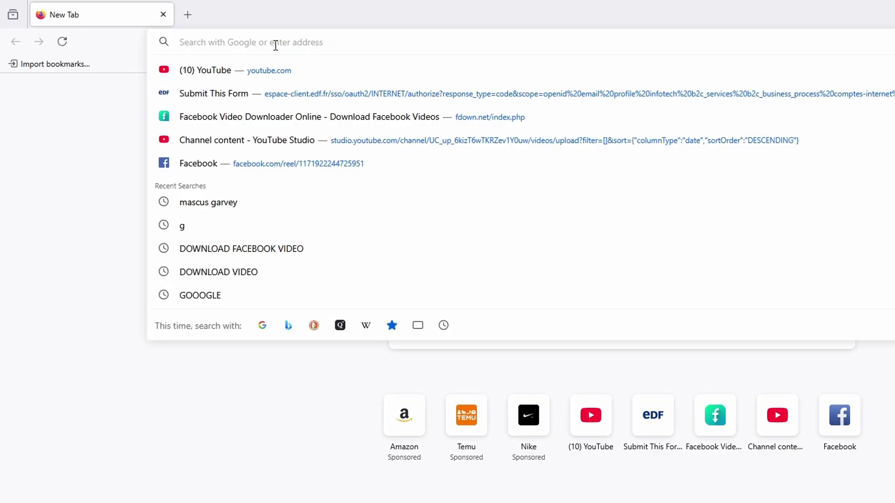
pyautogui.write('o')
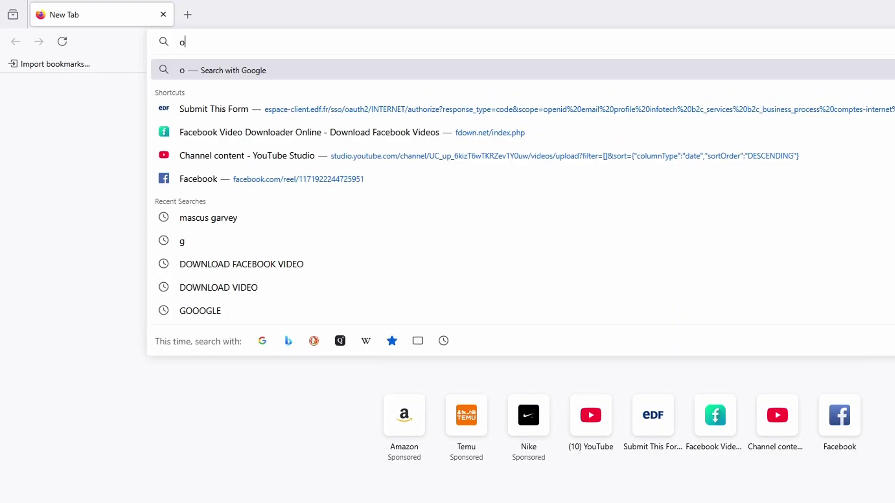
pyautogui.write('ffice')
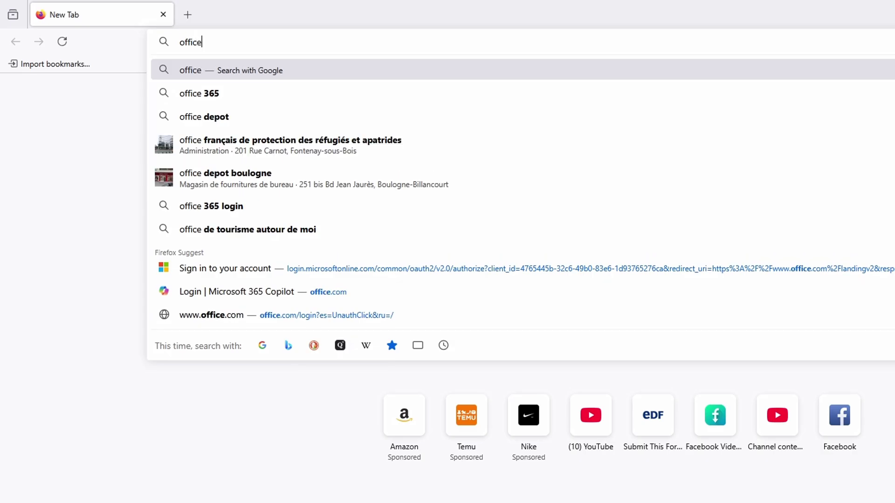
pyautogui.write('.')
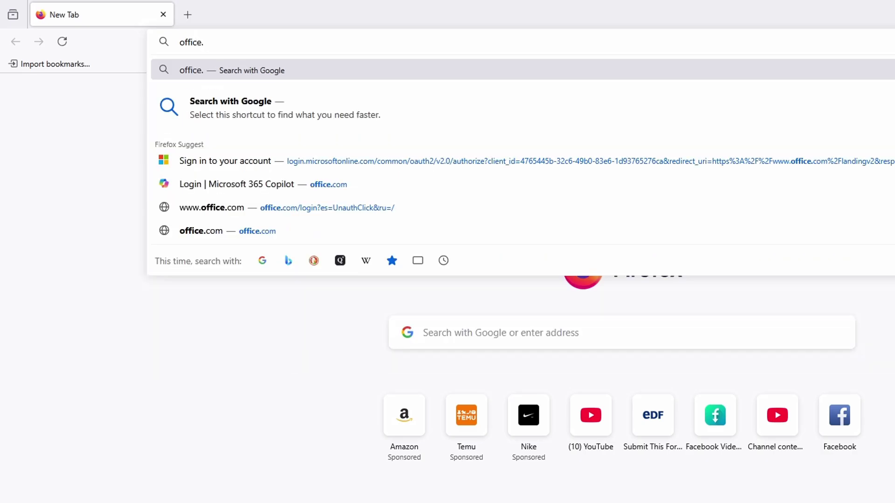
pyautogui.write('com')
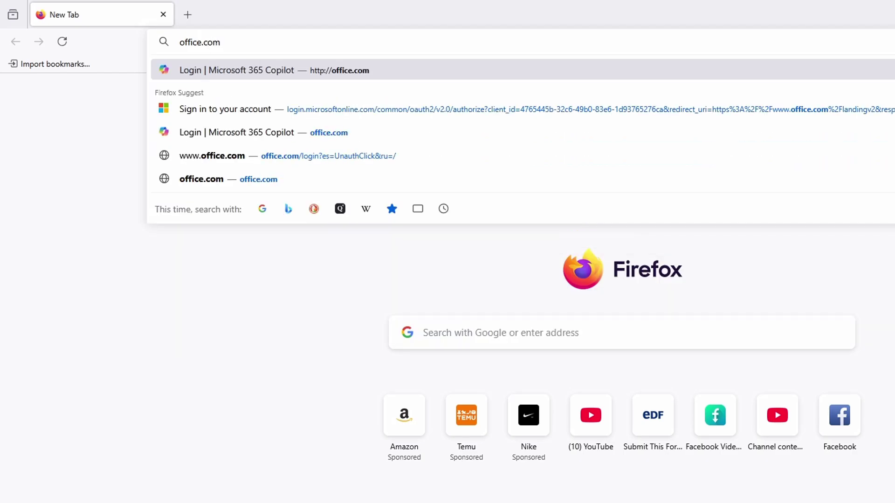
pyautogui.press('Return')
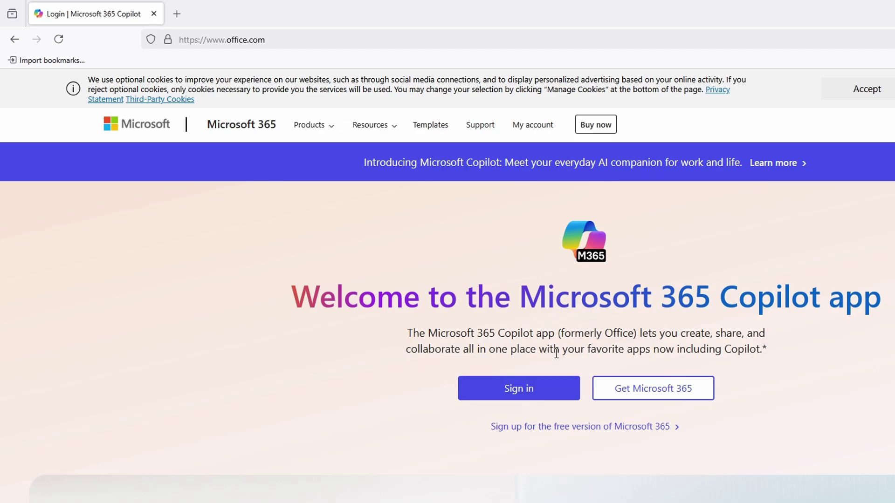
# Sign in from the Microsoft 365 Copilot welcome page on office.com
pyautogui.click(521, 397)
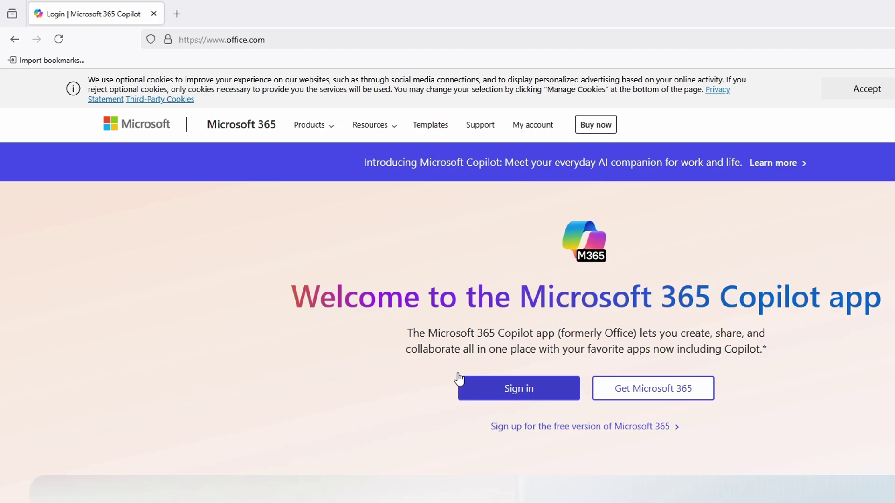
# Start a new Microsoft account via Create one! and choose Get a new email address
pyautogui.click(521, 400)
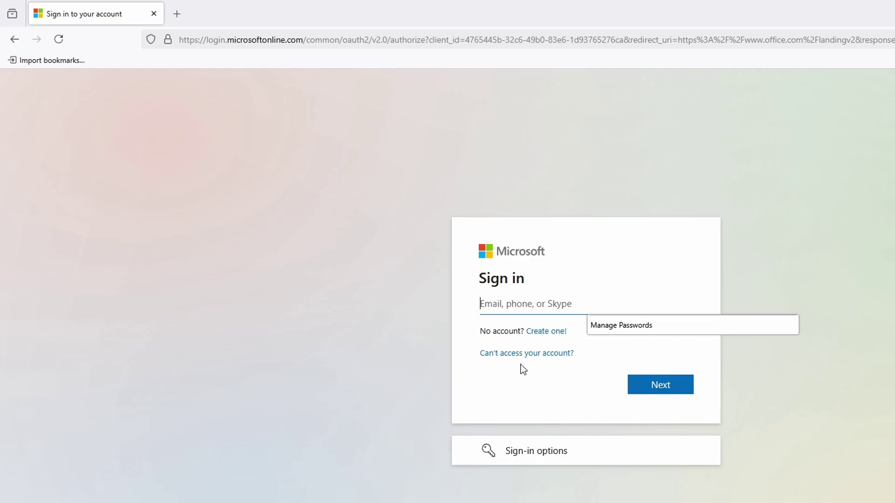
pyautogui.click(545, 332)
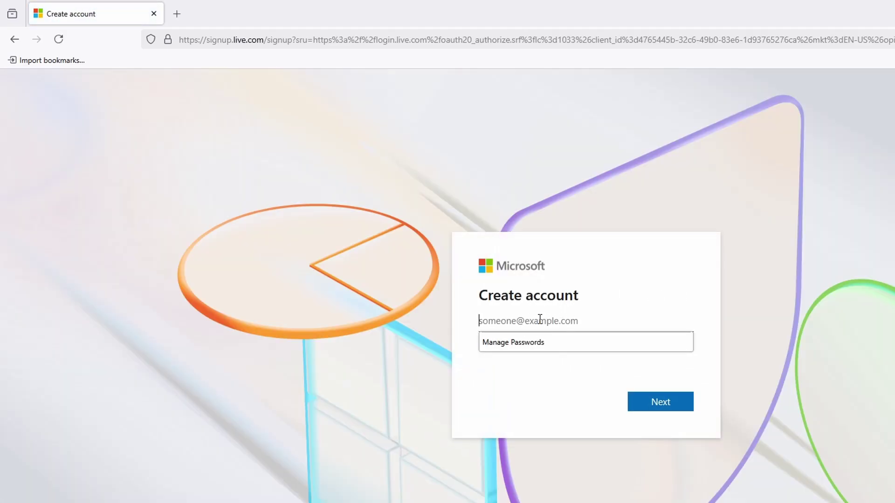
pyautogui.click(516, 400)
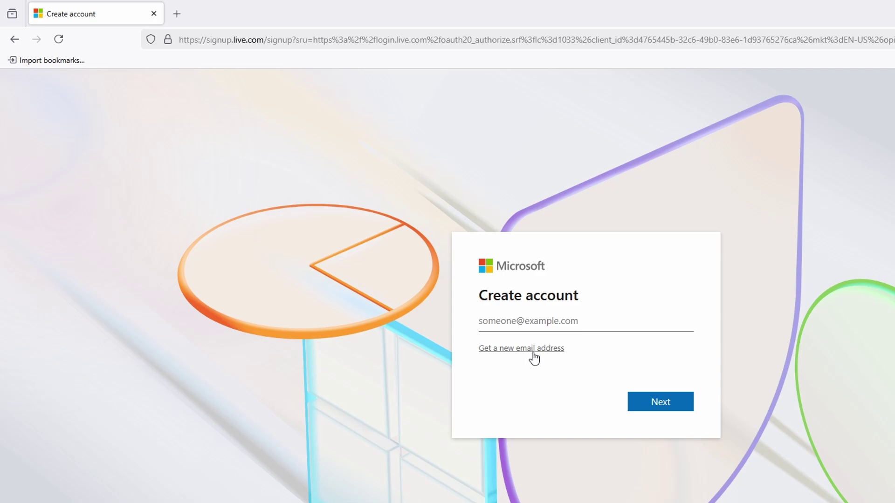
pyautogui.click(528, 323)
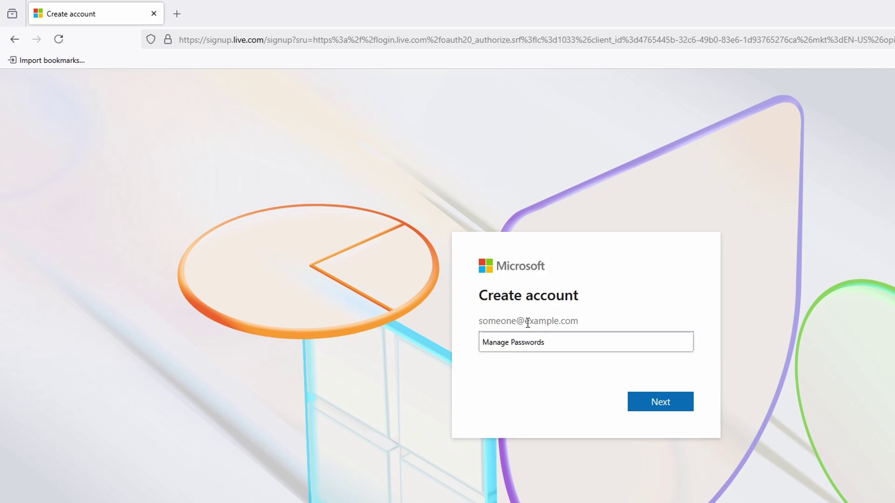
pyautogui.click(534, 408)
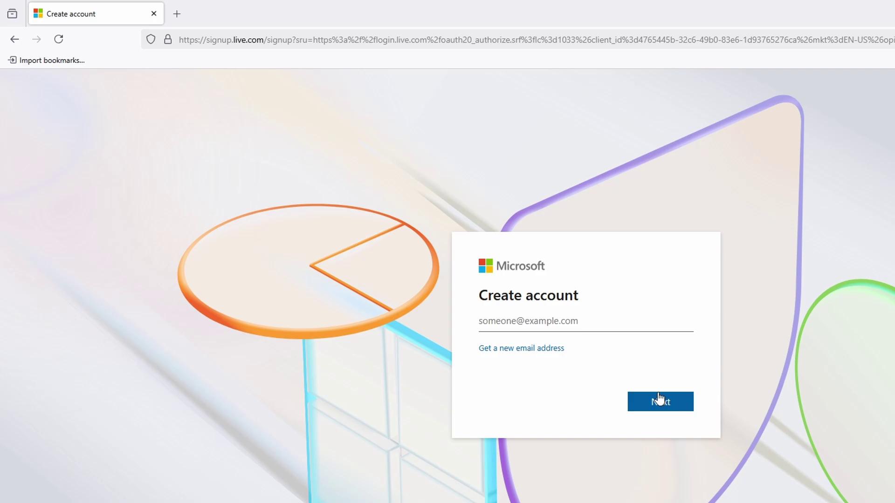
pyautogui.click(538, 354)
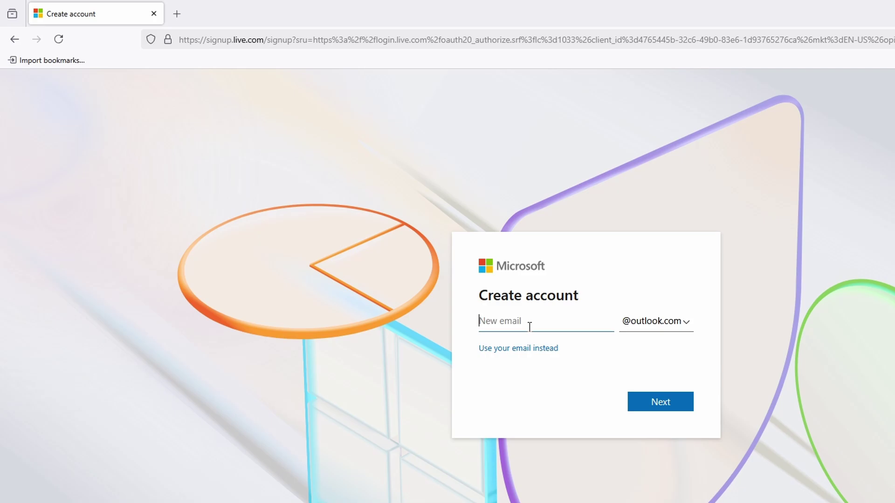
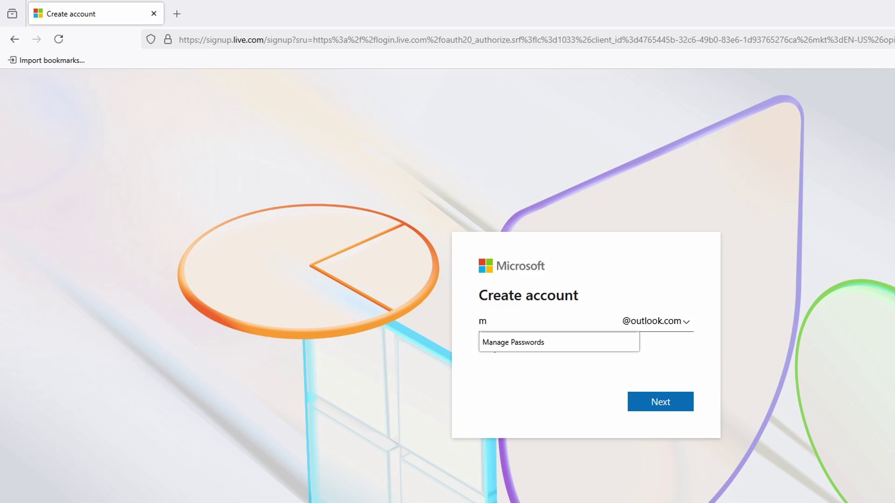
pyautogui.click(583, 416)
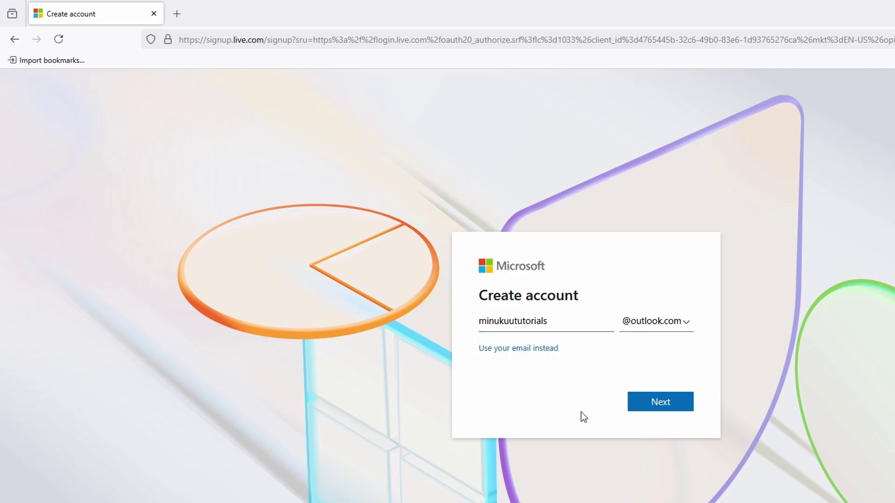
pyautogui.click(673, 322)
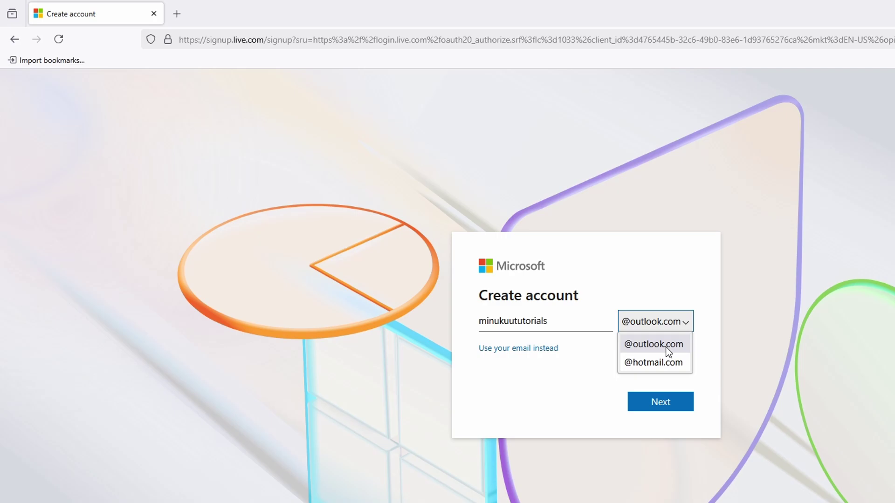
pyautogui.click(668, 346)
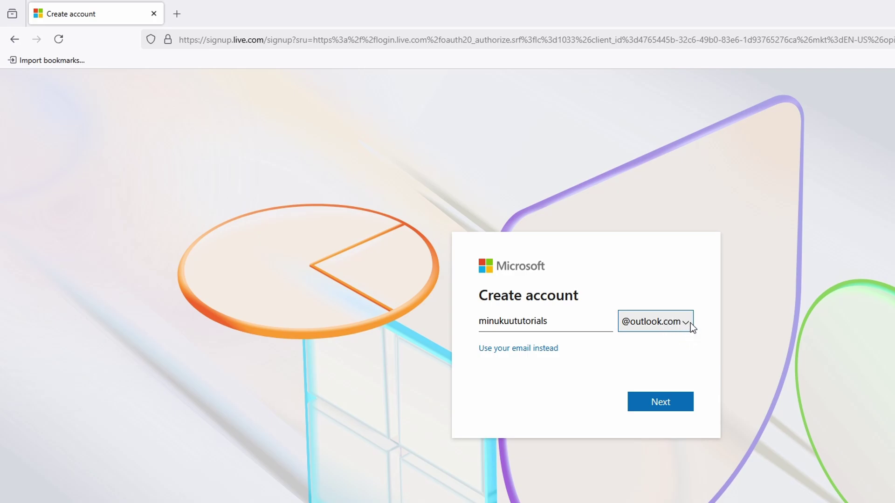
pyautogui.click(687, 325)
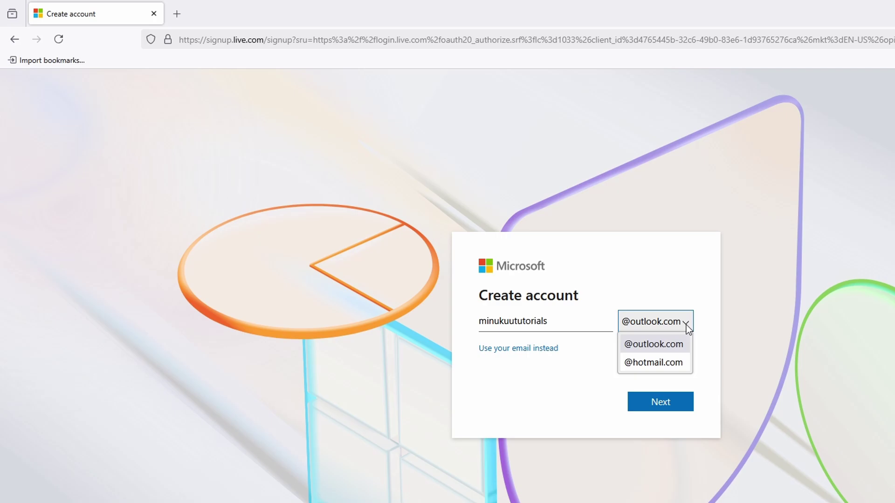
pyautogui.click(667, 345)
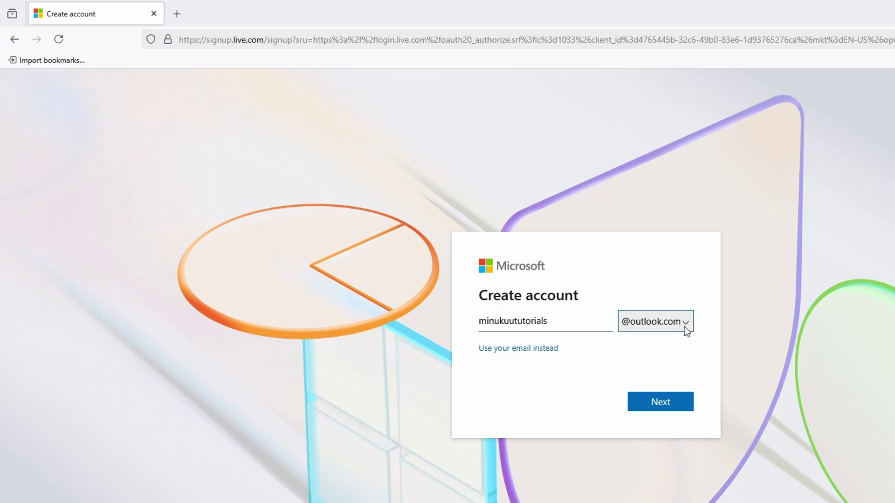
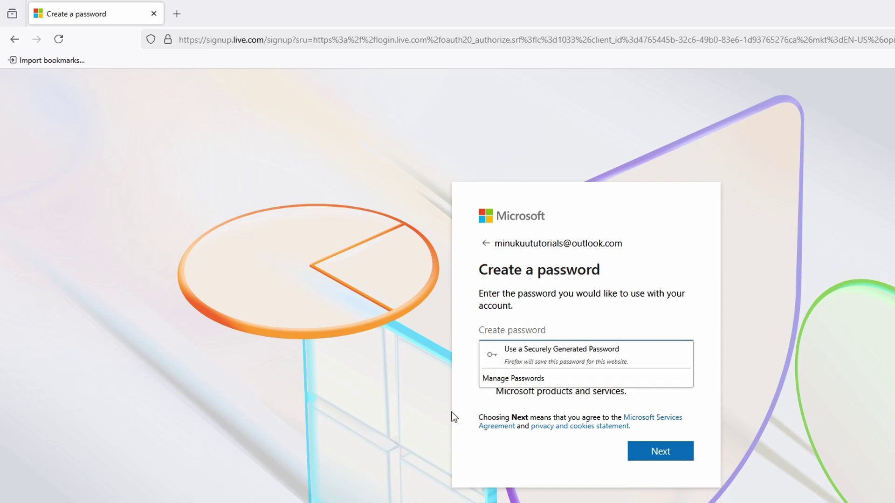
# Dismiss Firefox's suggested password and turn on Show password in the Create password field
pyautogui.click(458, 388)
pyautogui.click(494, 332)
pyautogui.press('capslock')
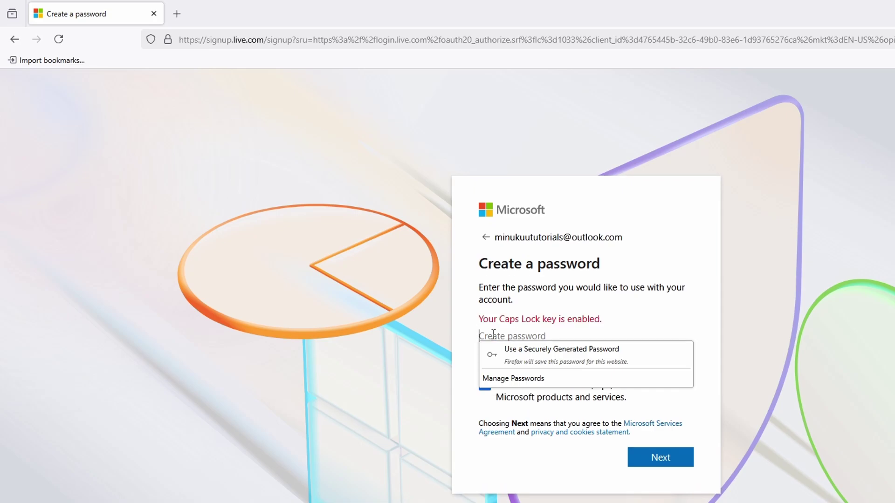
pyautogui.click(596, 335)
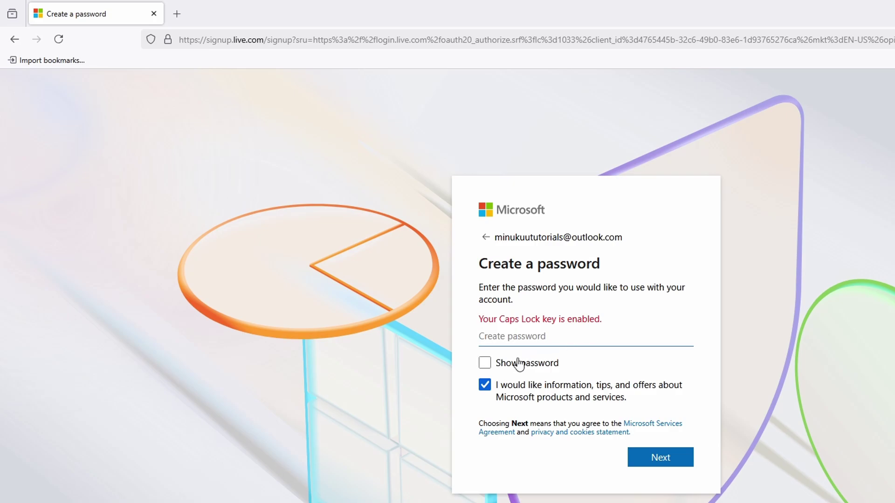
pyautogui.click(487, 363)
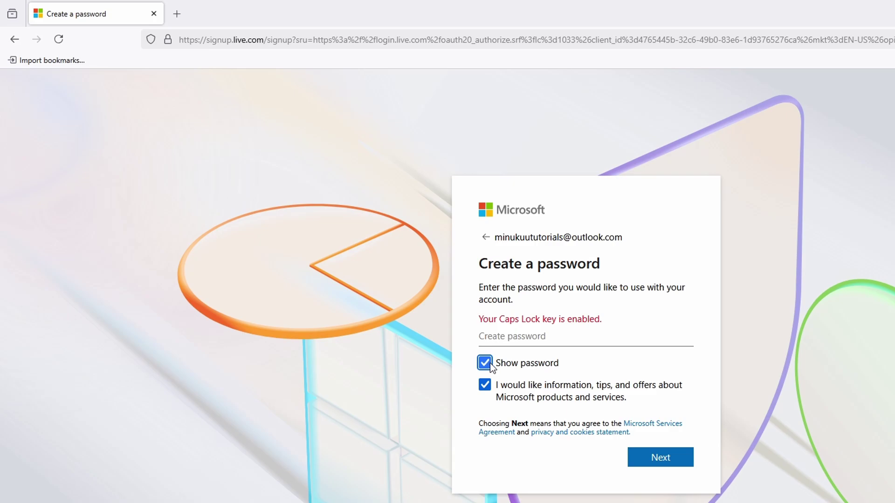
pyautogui.click(495, 331)
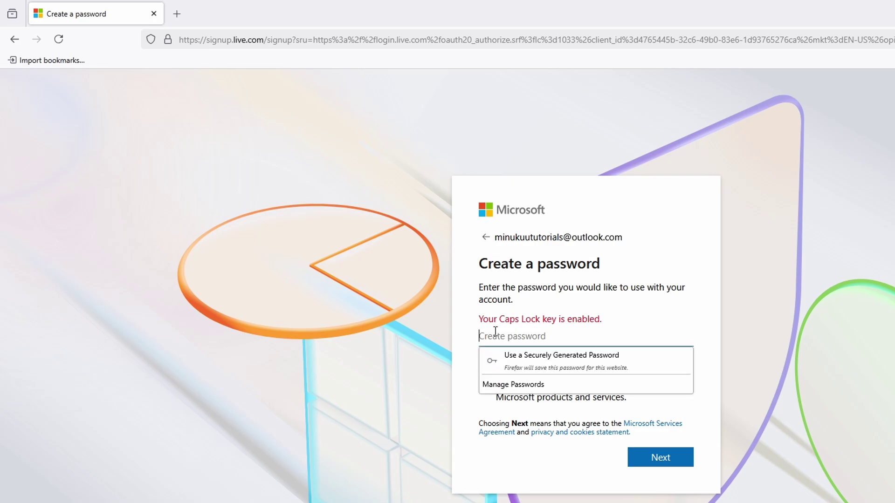
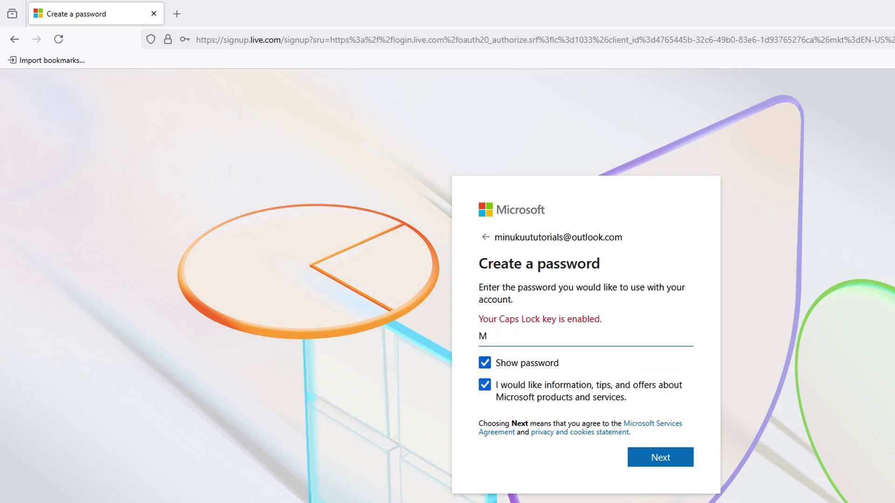
# Type the new account password, mixing capital and lowercase letters, with characters hidden
pyautogui.click(485, 363)
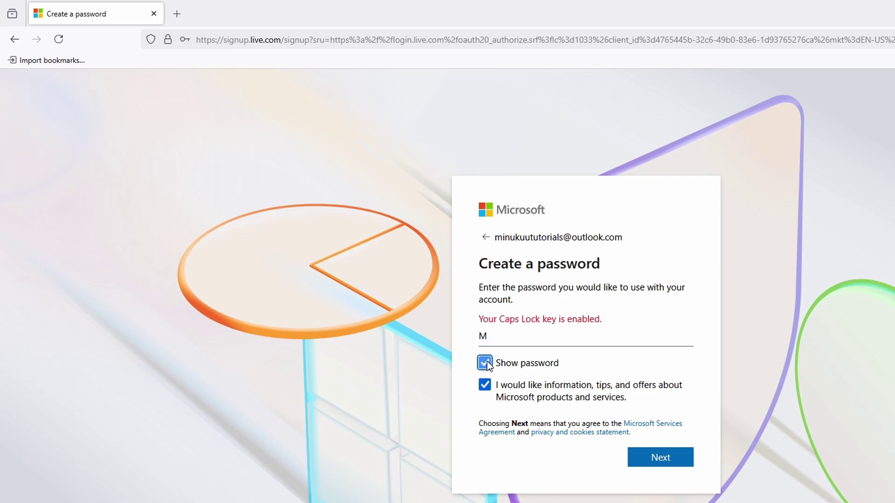
pyautogui.click(495, 339)
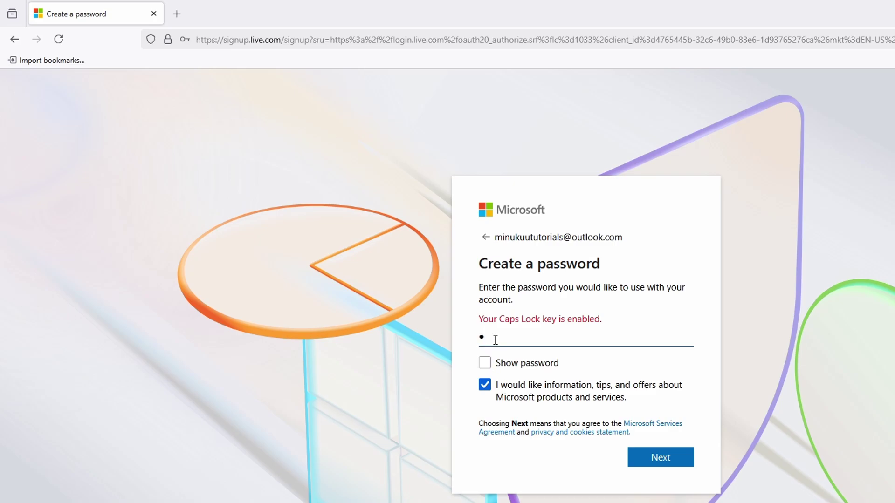
pyautogui.press('capslock')
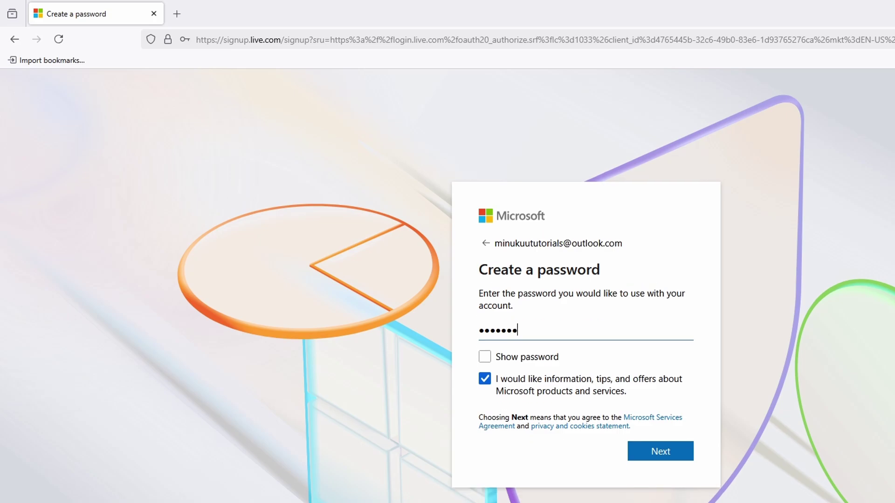
pyautogui.press('capslock')
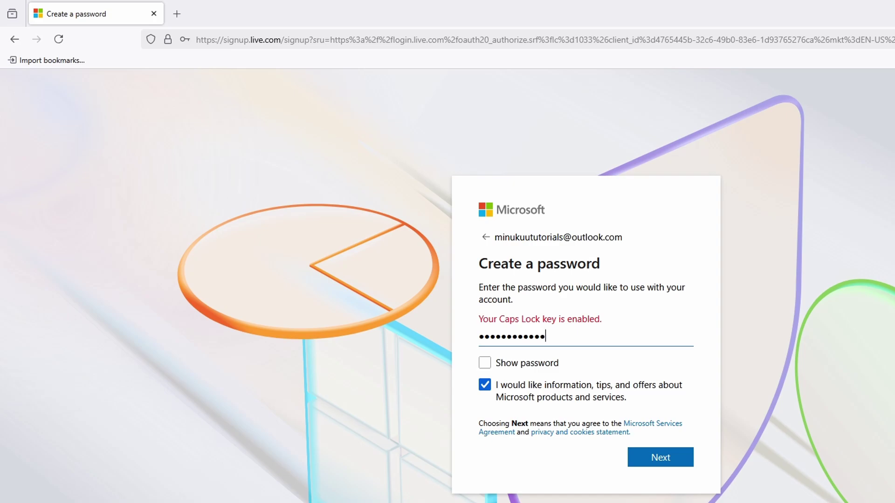
pyautogui.press('capslock')
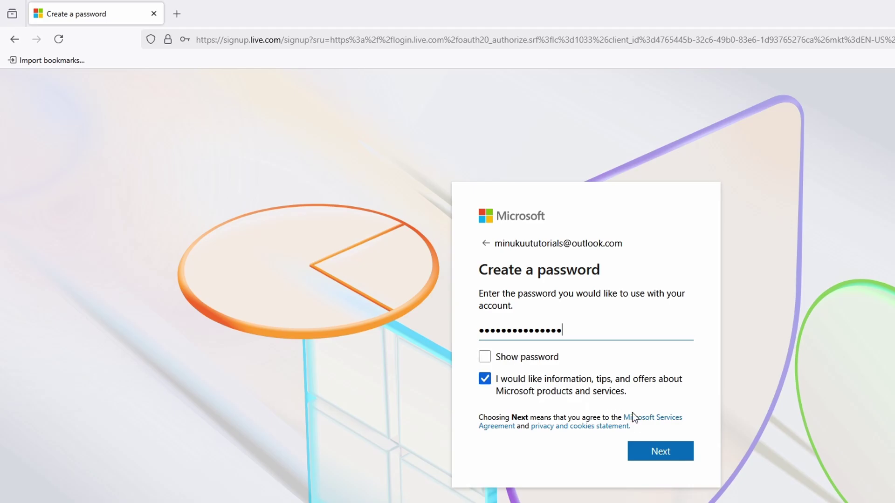
pyautogui.click(647, 452)
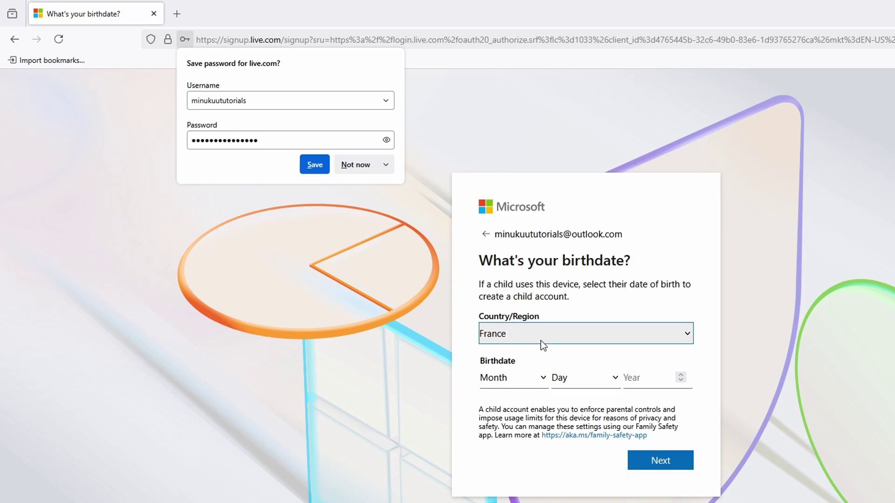
pyautogui.click(355, 166)
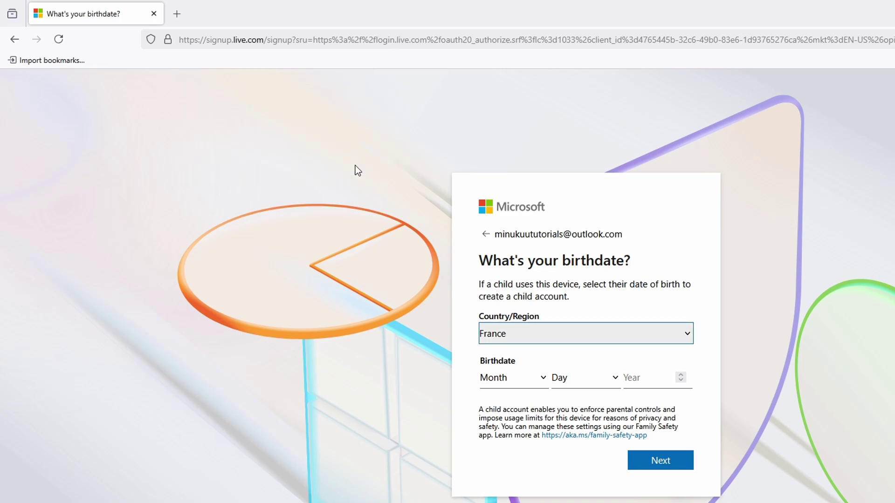
pyautogui.click(530, 378)
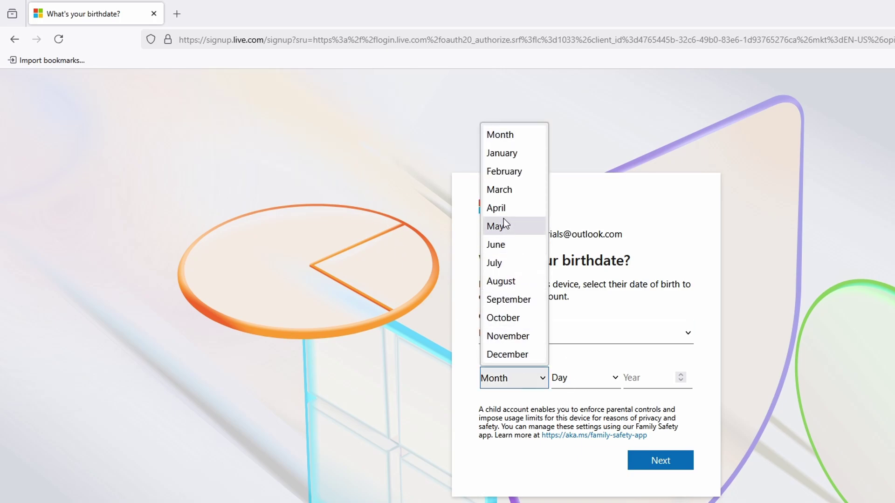
pyautogui.click(506, 192)
pyautogui.click(593, 378)
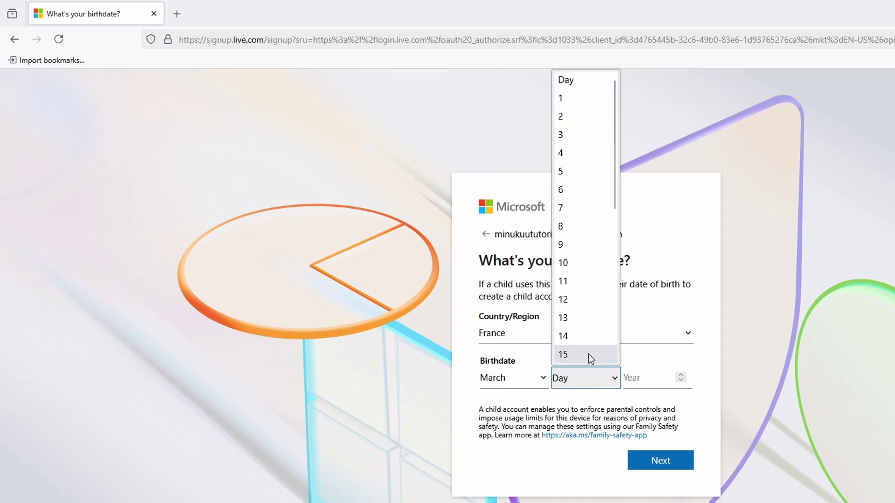
pyautogui.scroll(-5, 573, 334)
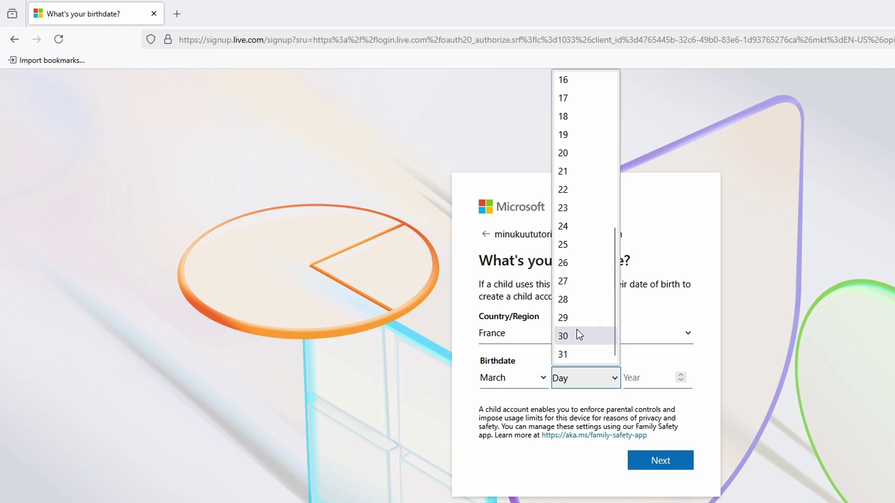
pyautogui.click(580, 215)
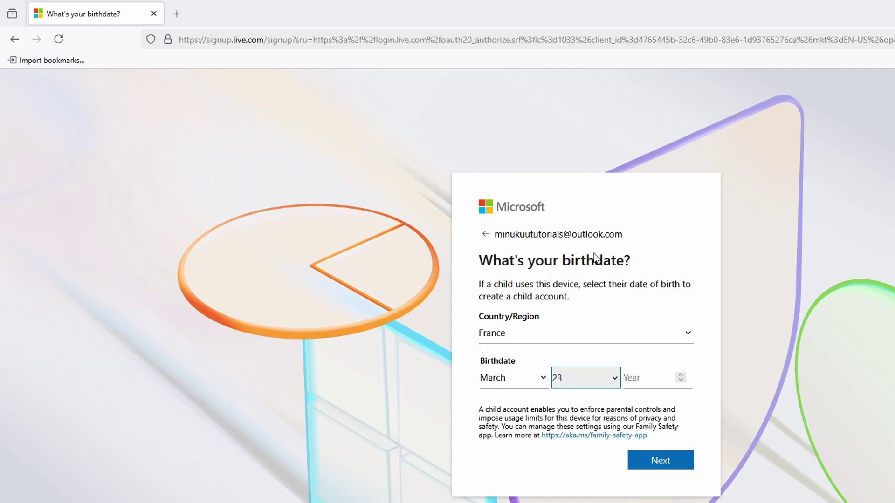
pyautogui.click(648, 380)
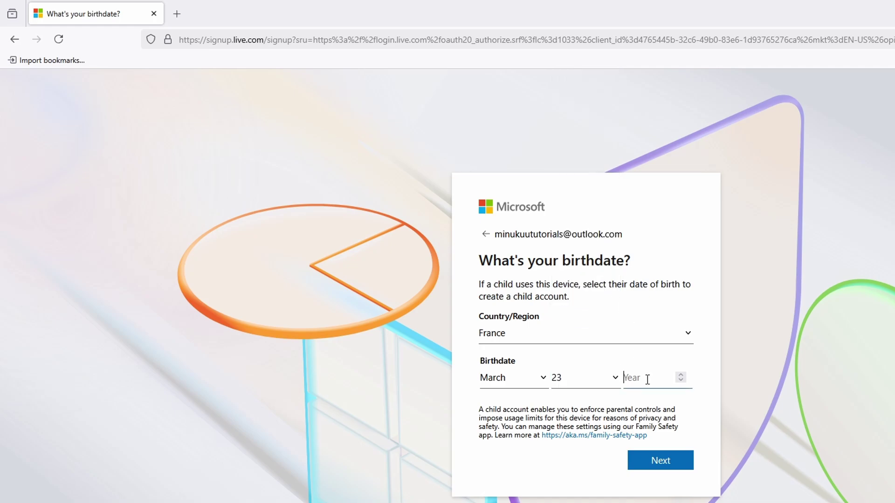
pyautogui.write('&')
pyautogui.press('BackSpace')
# Submit the birthdate, then solve the puzzle by rotating the house six times to match the hand
pyautogui.click(679, 467)
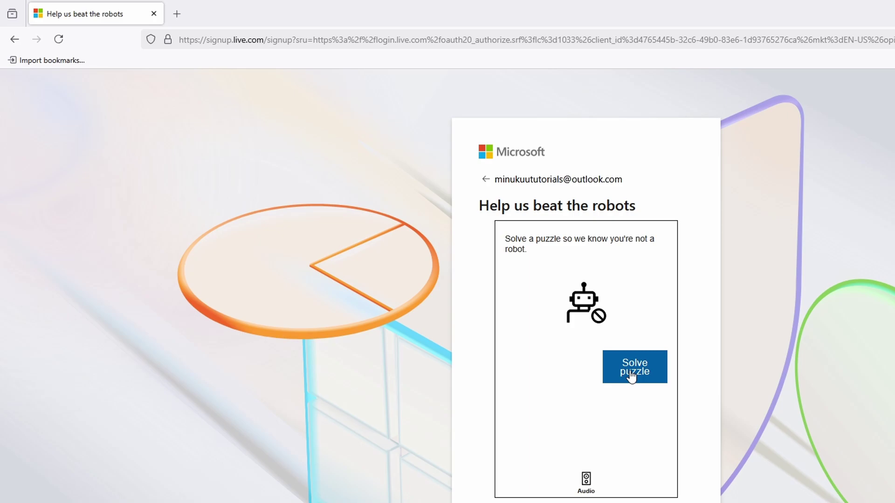
pyautogui.click(632, 376)
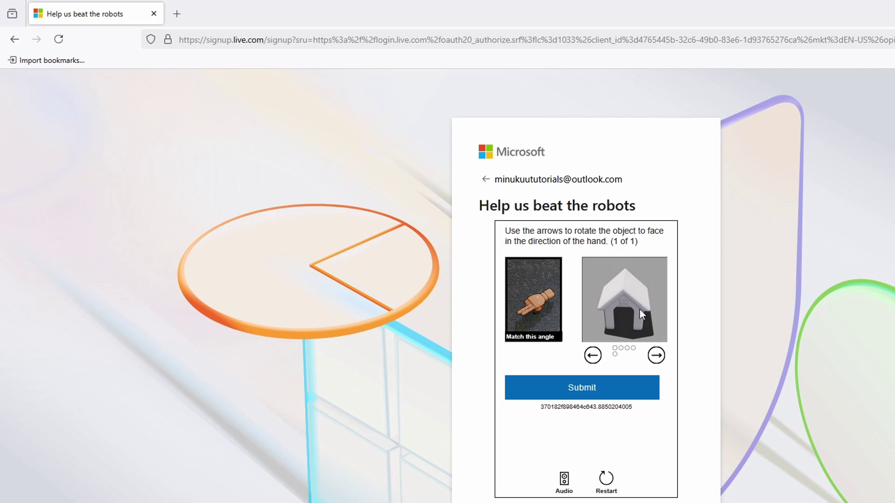
pyautogui.click(592, 357)
pyautogui.click(592, 357)
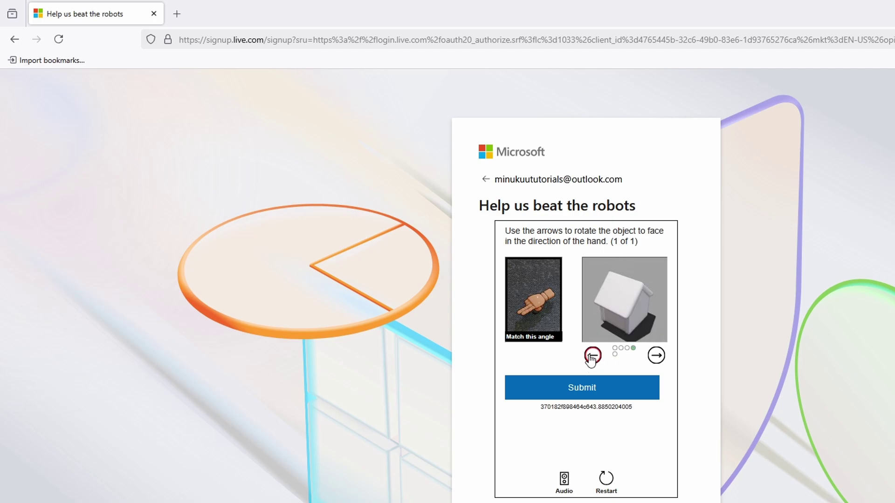
pyautogui.click(593, 357)
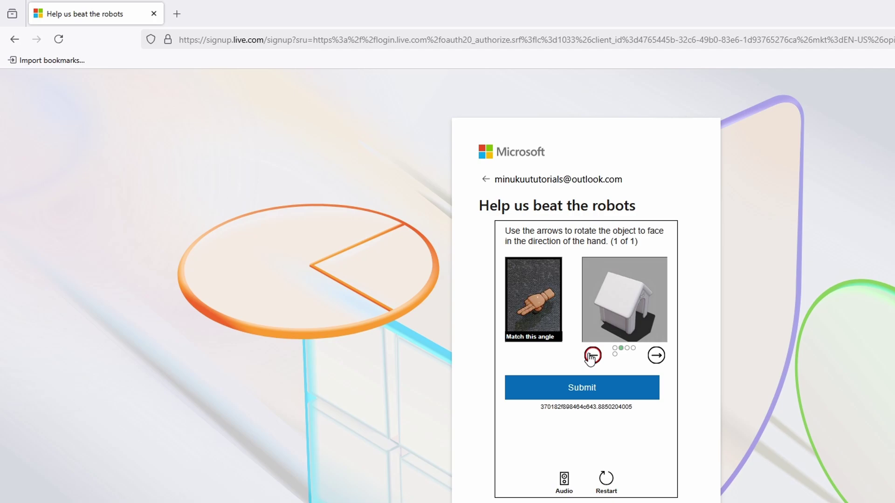
pyautogui.click(593, 357)
pyautogui.click(593, 357)
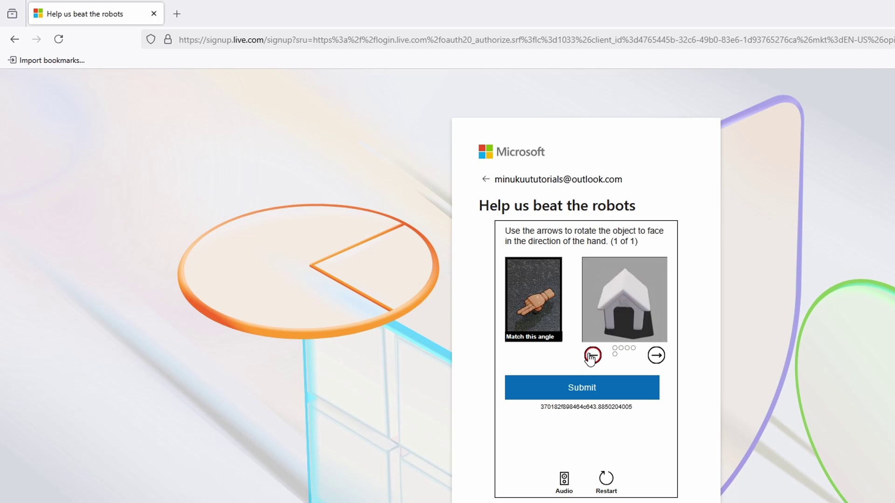
pyautogui.click(592, 357)
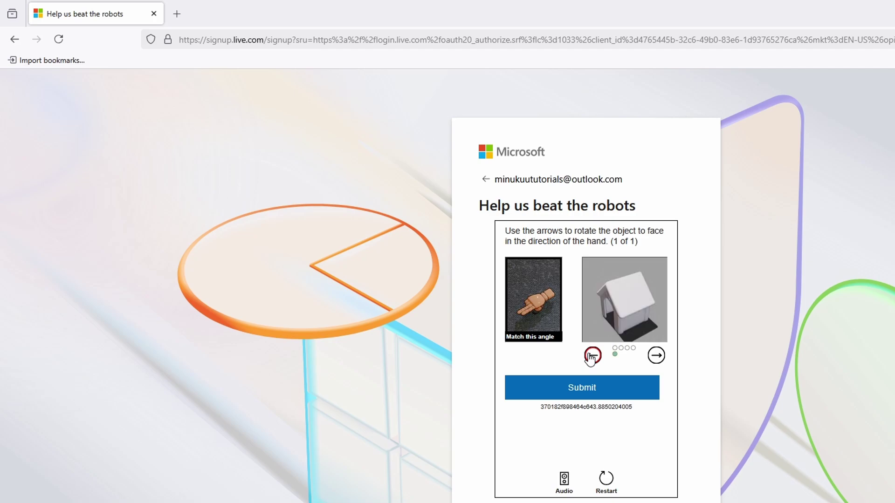
pyautogui.click(586, 392)
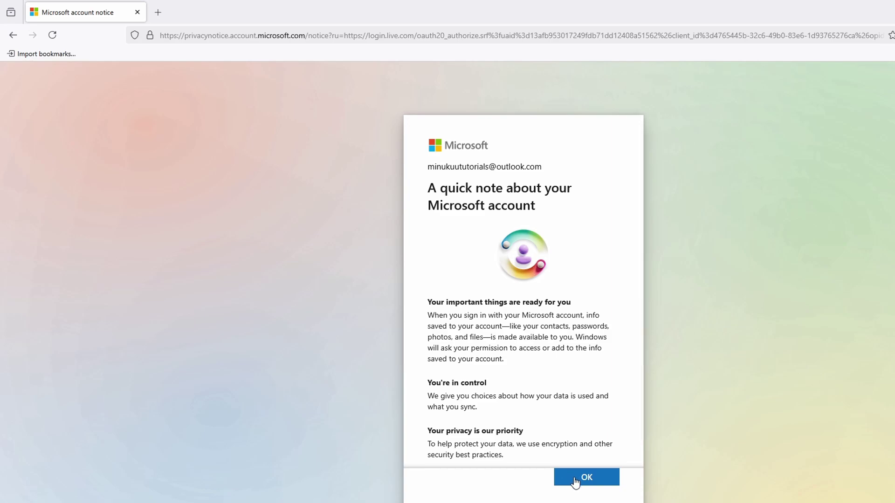
# Accept the 'A quick note about your Microsoft account' notice with OK
pyautogui.click(575, 481)
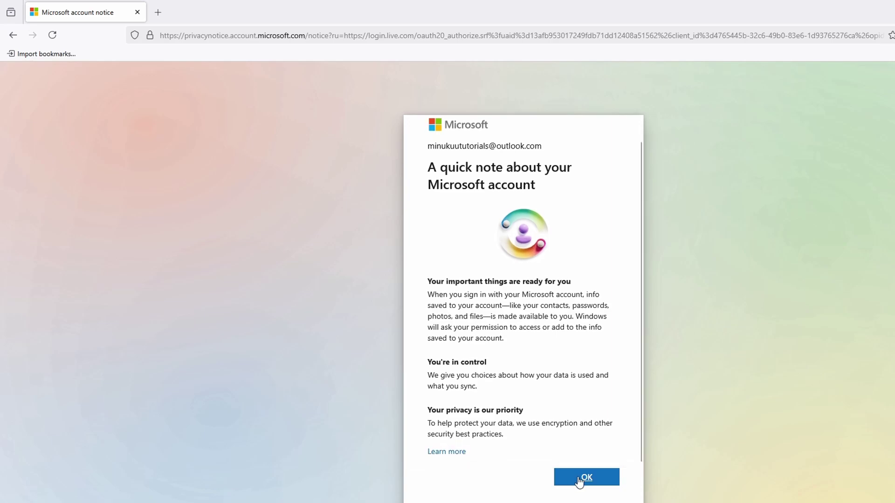
pyautogui.click(578, 480)
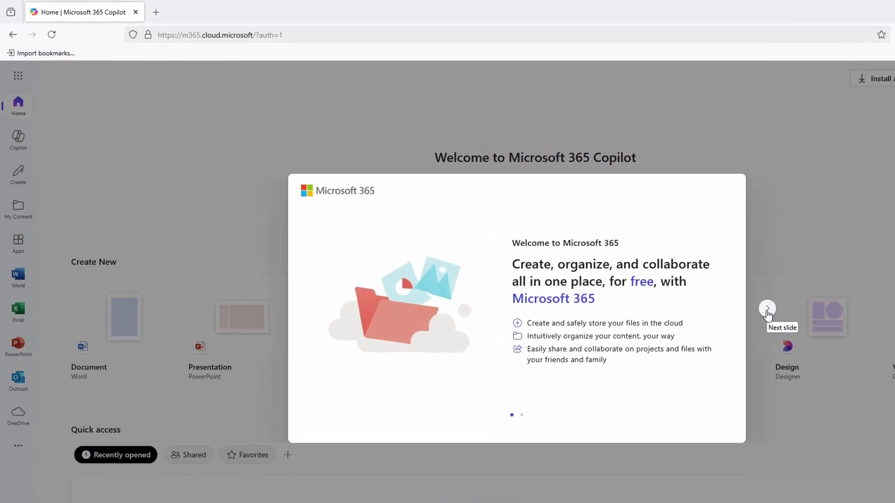
# Finish the two-slide welcome tour, then view and close the account details panel
pyautogui.click(767, 308)
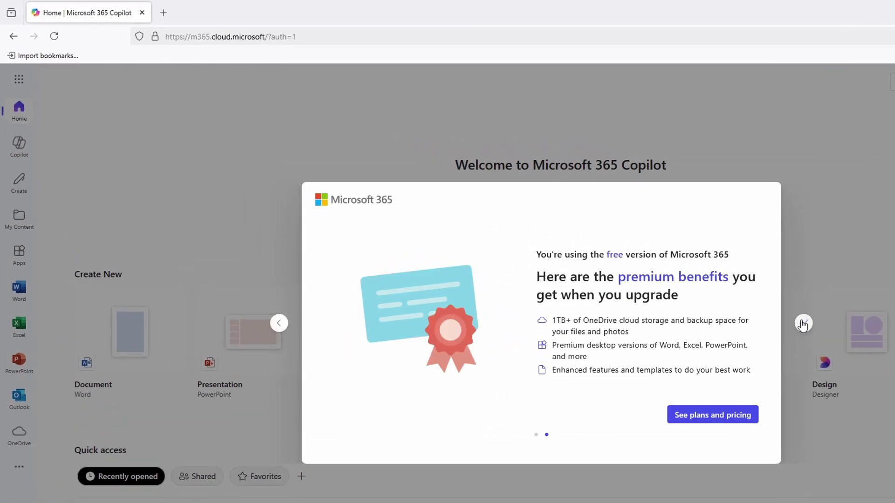
pyautogui.click(803, 324)
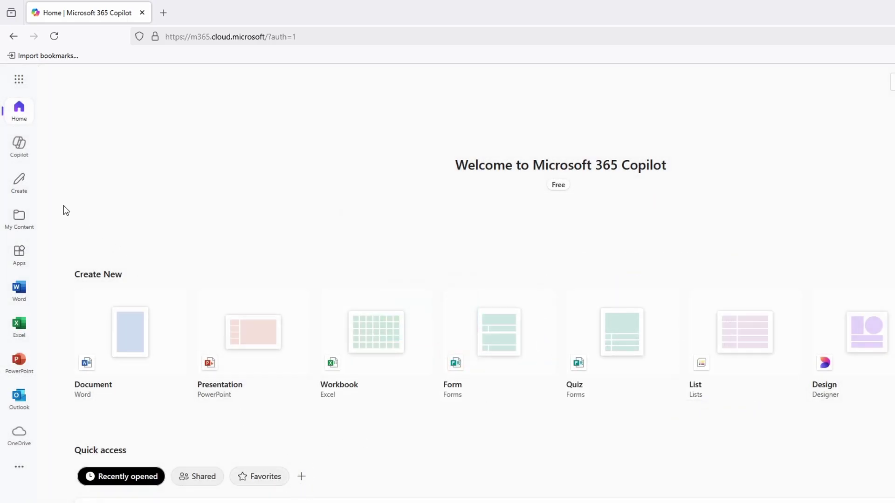
pyautogui.click(19, 288)
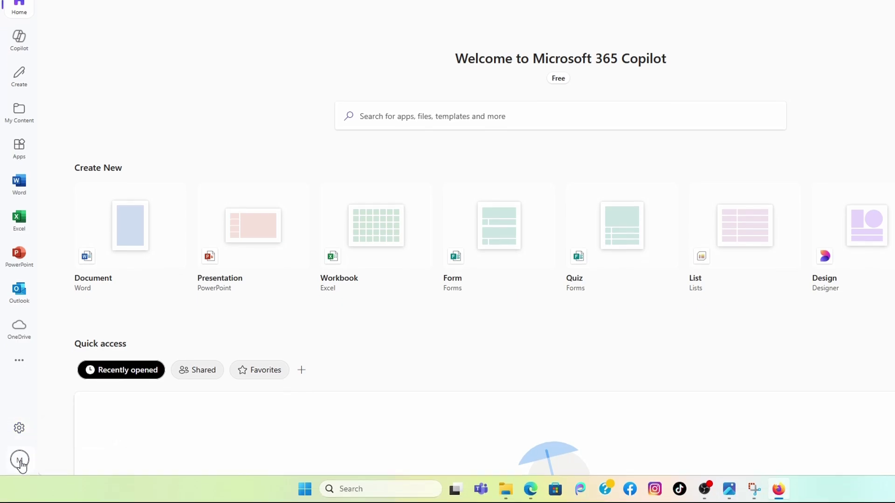
pyautogui.click(19, 461)
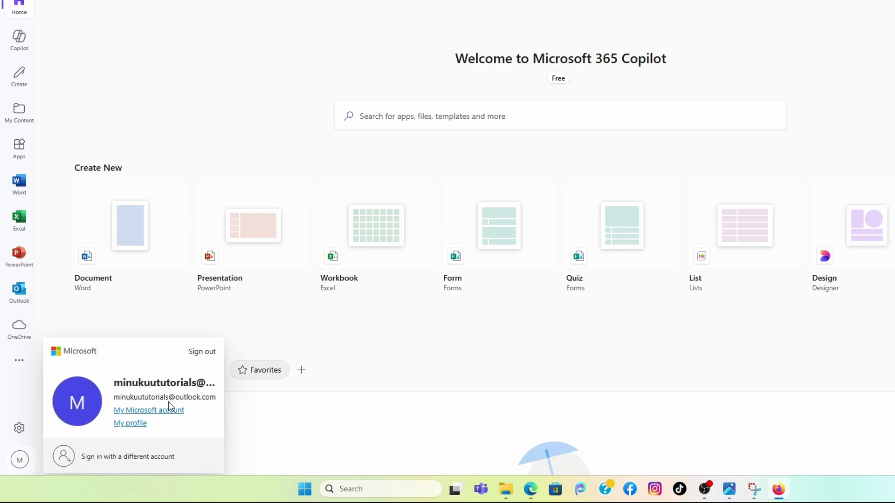
pyautogui.click(260, 422)
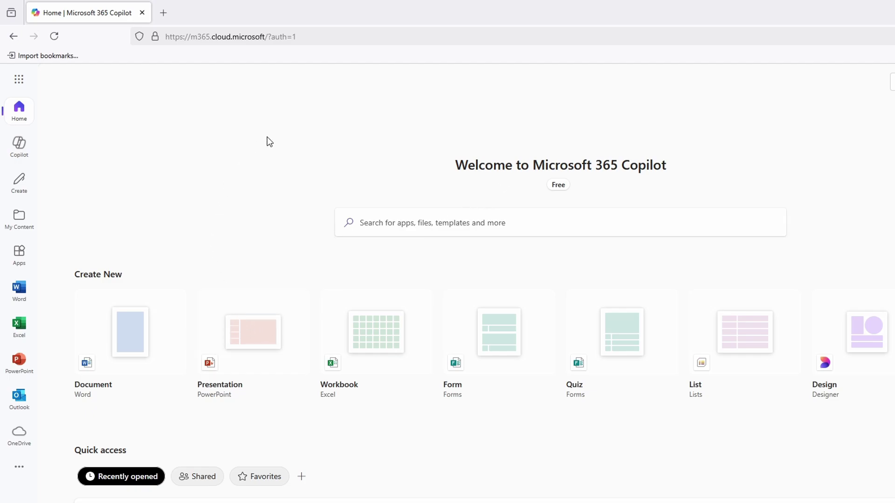
# Create a Blank document from the Word start page
pyautogui.click(21, 298)
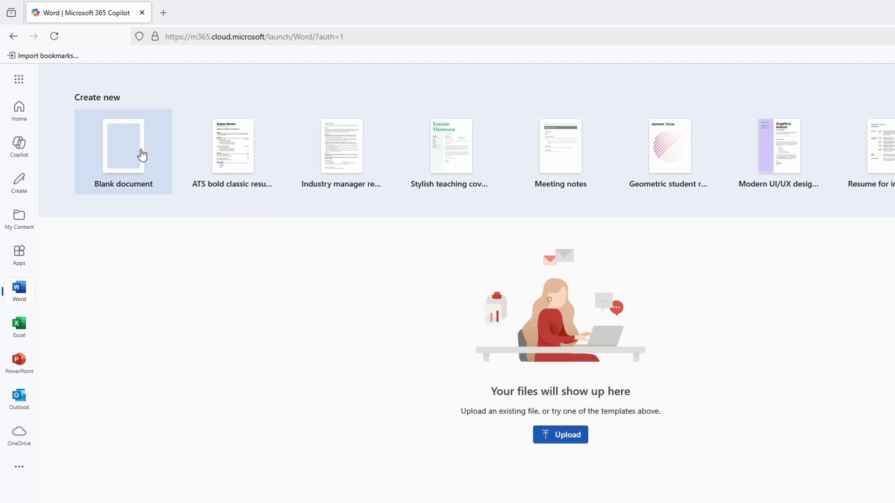
pyautogui.click(124, 154)
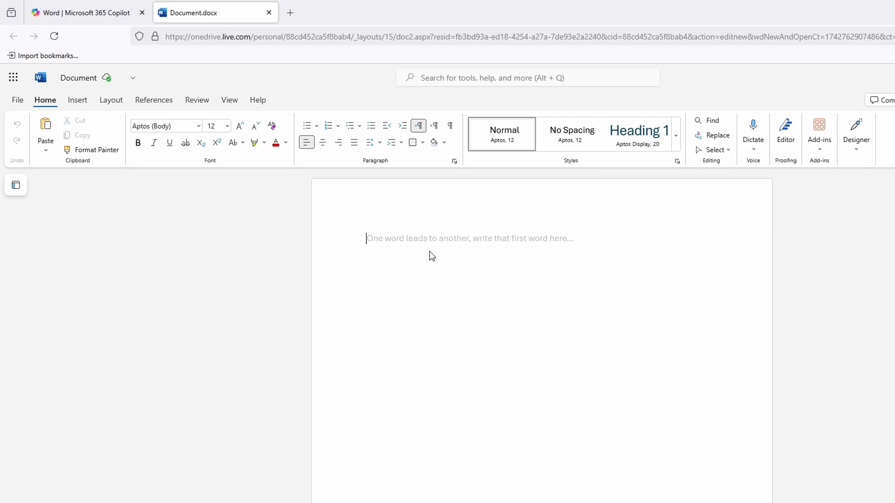
# Remove the stray 't' and use Dictate to enter 'I am enjoying today's tutorial. Please subscribe :)'
pyautogui.write('t')
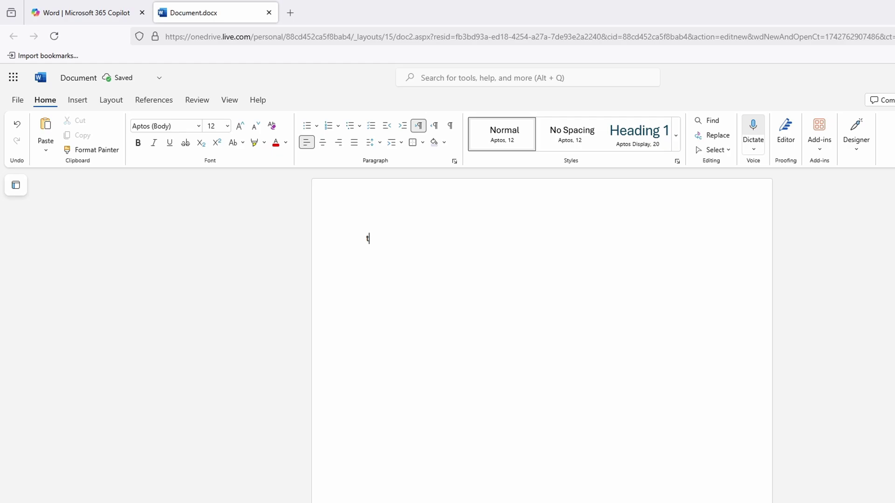
pyautogui.press('BackSpace')
pyautogui.click(754, 136)
pyautogui.click(755, 148)
pyautogui.write('I am e')
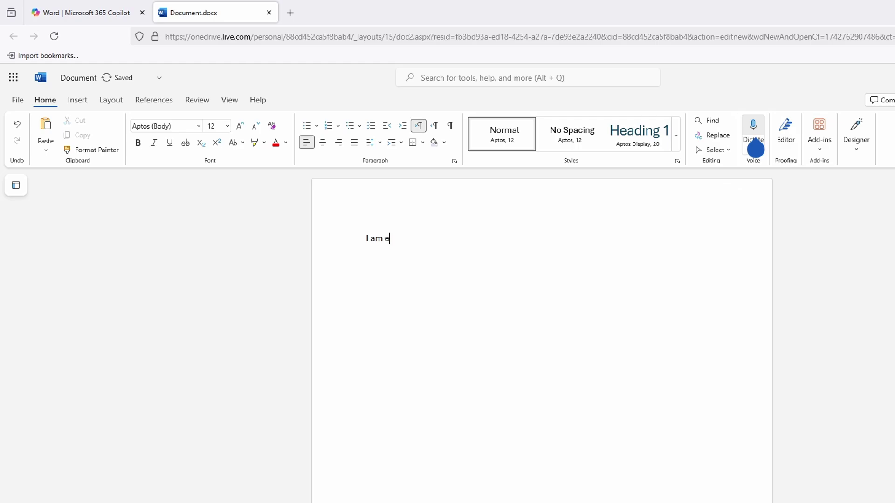
pyautogui.write('njoying t')
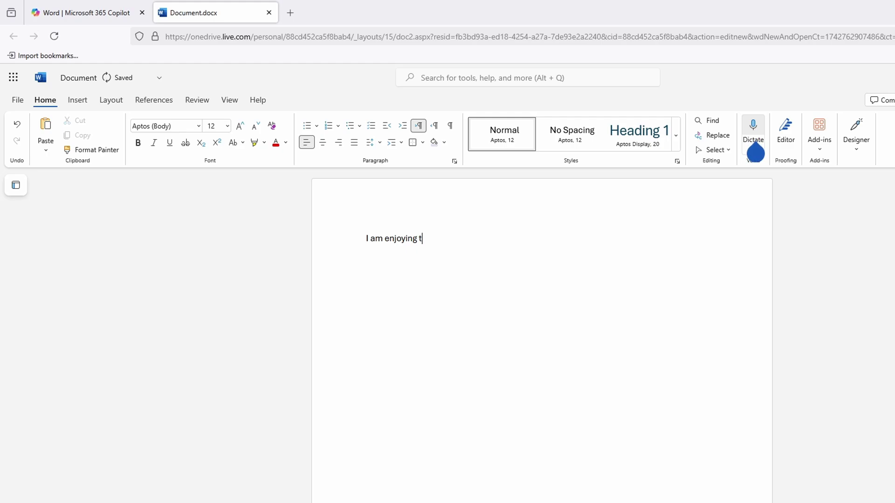
pyautogui.write('o')
pyautogui.write("day'")
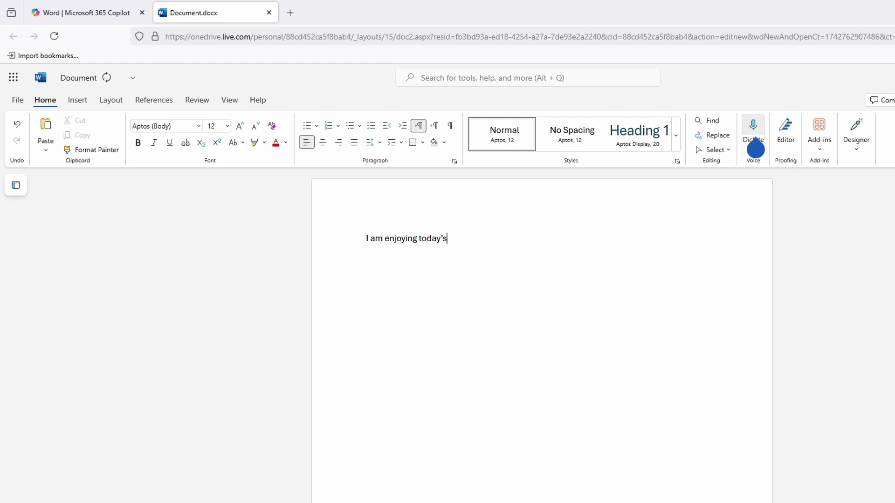
pyautogui.write('s tutorial. Please subscri')
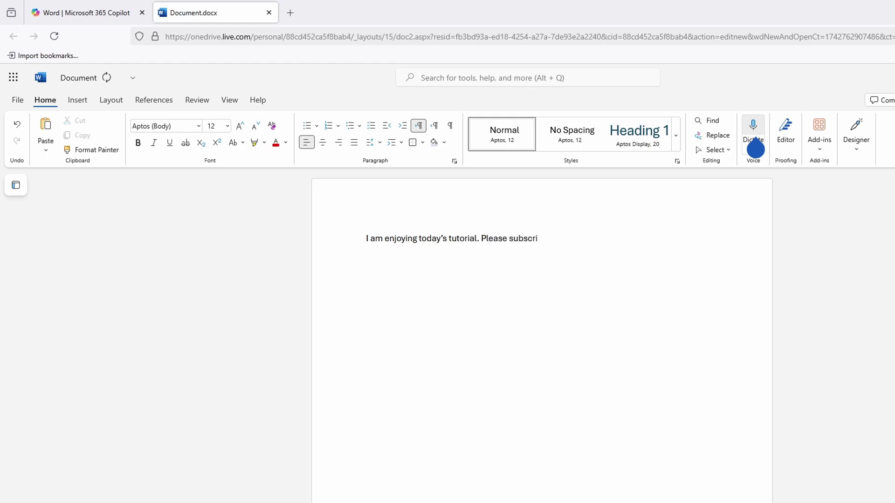
pyautogui.write('be ')
pyautogui.write(':)')
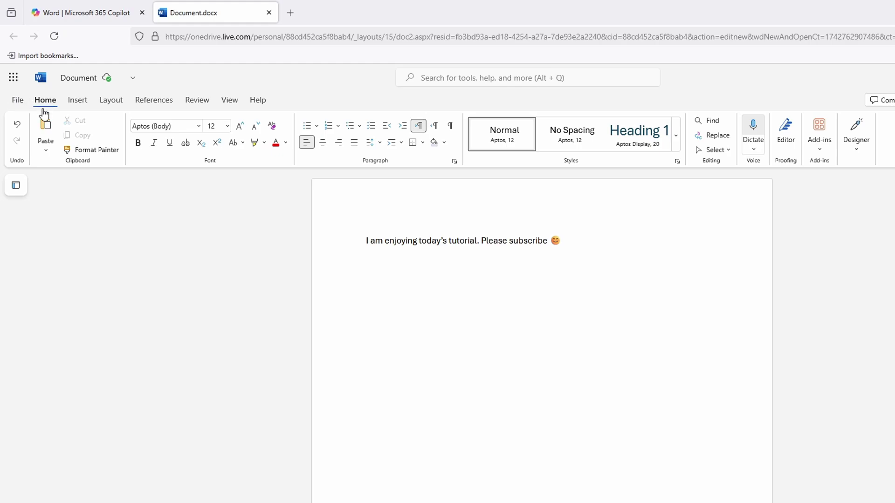
# Browse the File menu's Export options, then choose Share > Share with people
pyautogui.click(17, 100)
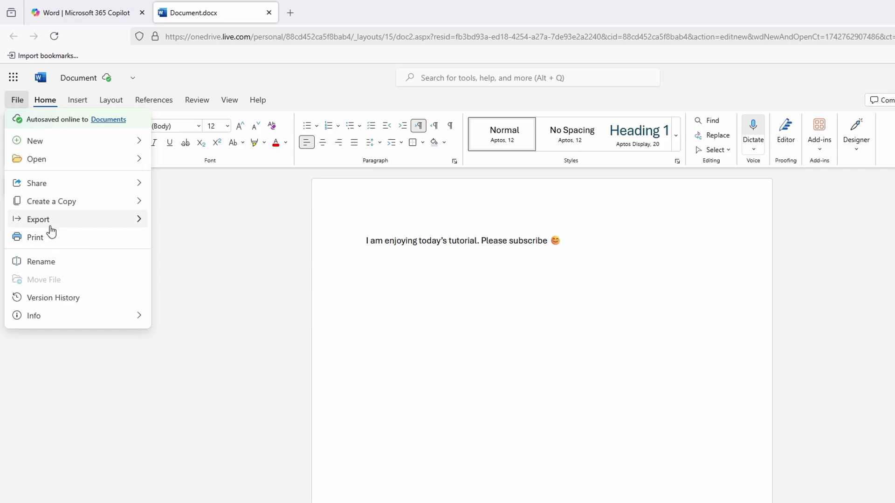
pyautogui.moveTo(49, 226)
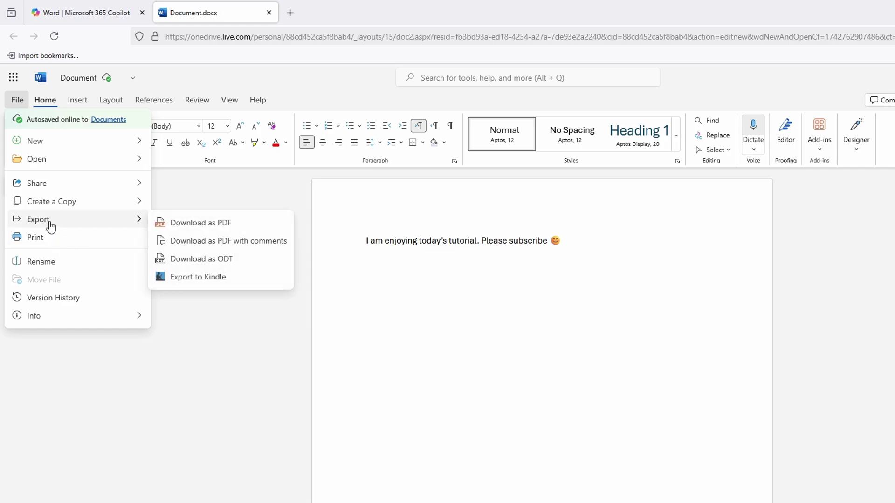
pyautogui.click(84, 227)
pyautogui.click(136, 224)
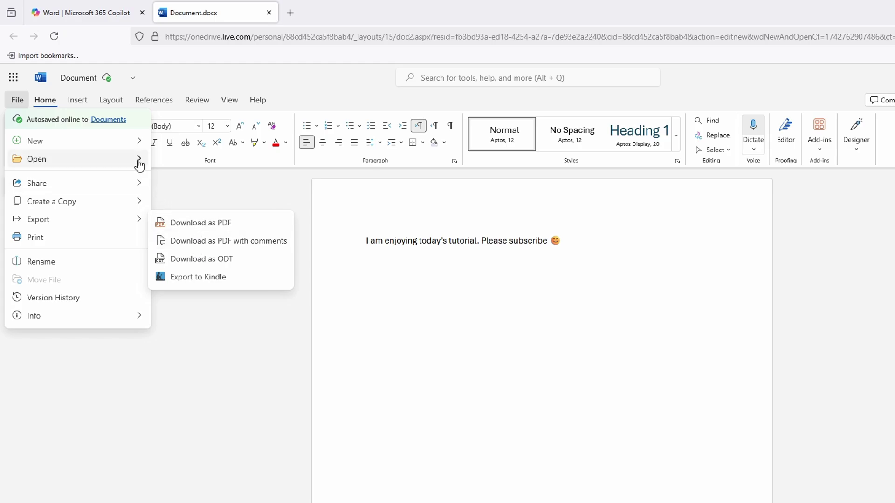
pyautogui.moveTo(138, 163)
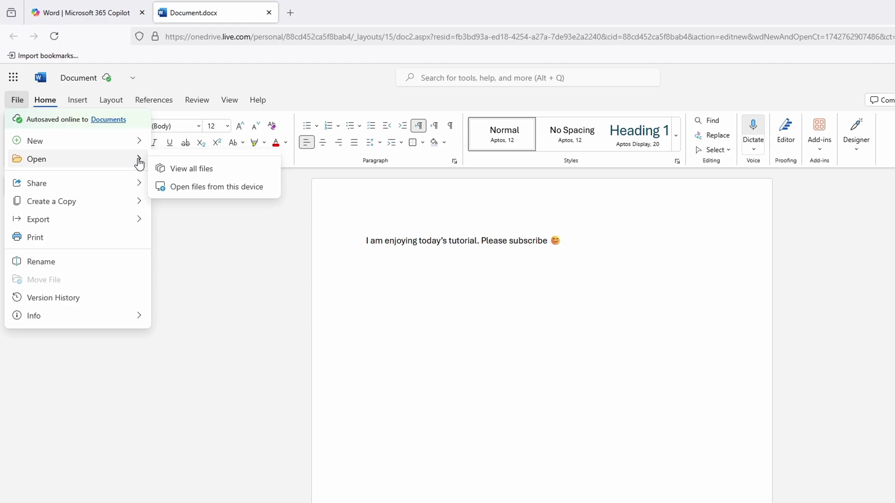
pyautogui.moveTo(38, 198)
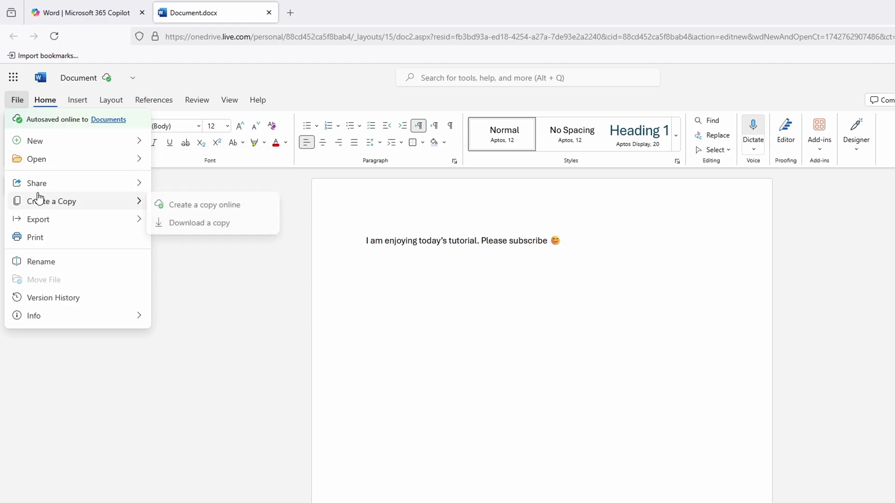
pyautogui.moveTo(110, 186)
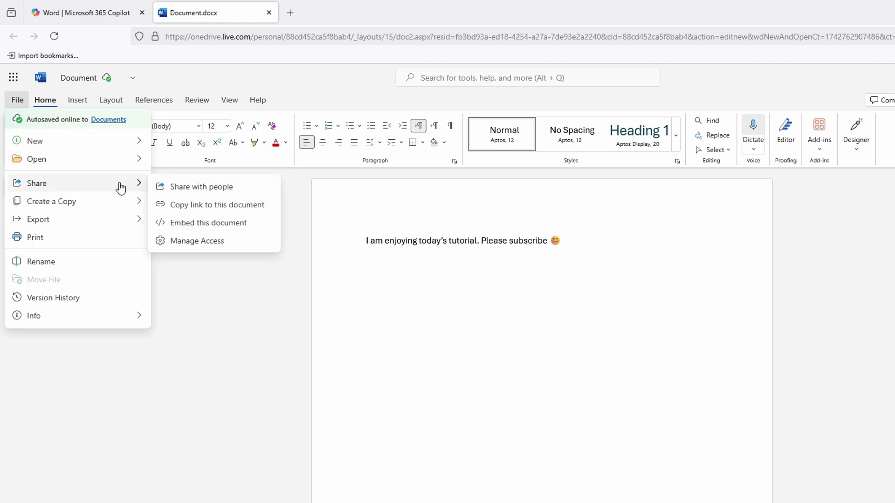
pyautogui.click(213, 190)
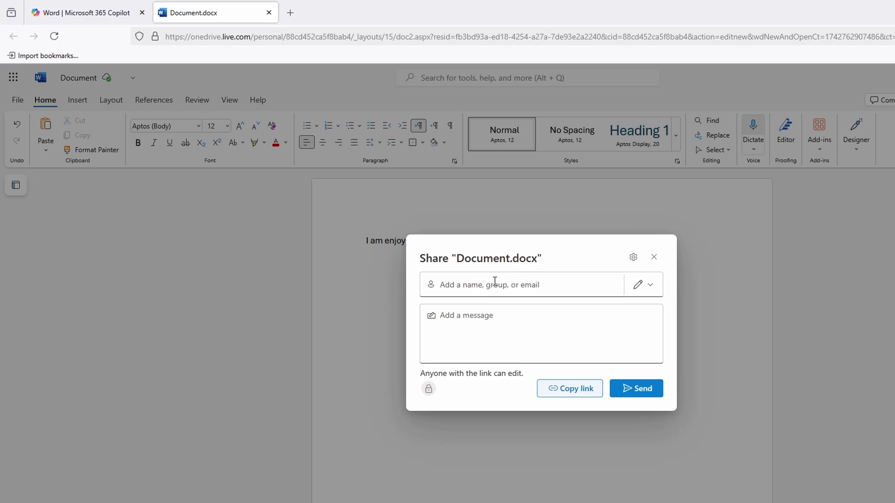
# Add the recipient's e-mail address and set their permission to Can edit
pyautogui.click(550, 284)
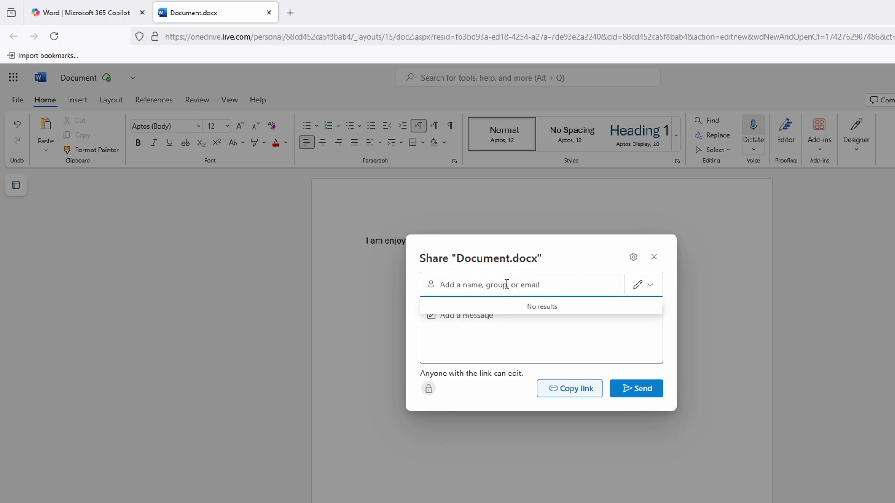
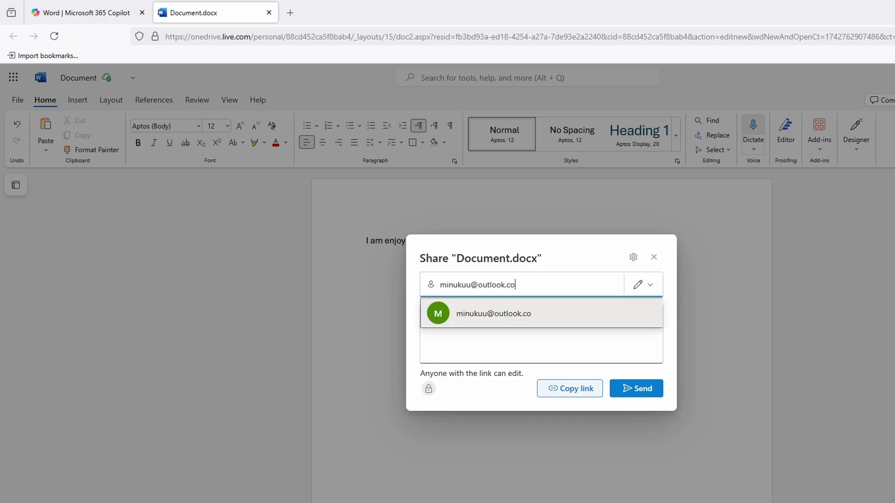
pyautogui.click(562, 320)
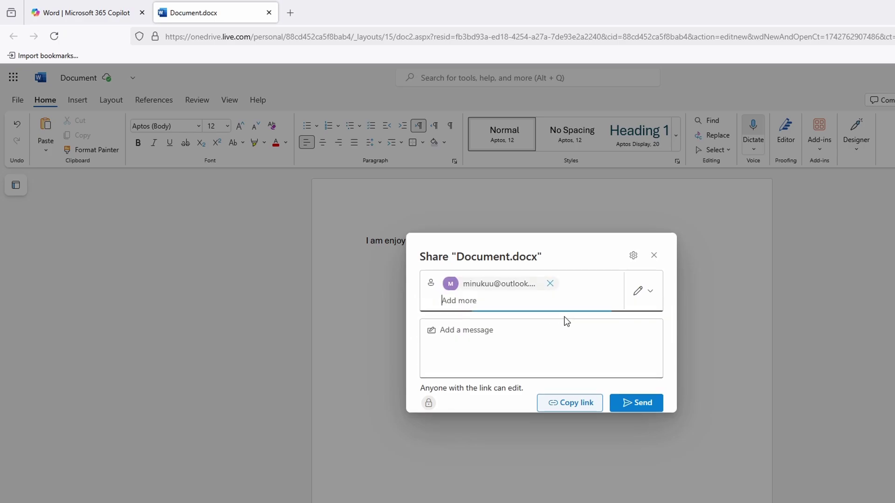
pyautogui.click(651, 286)
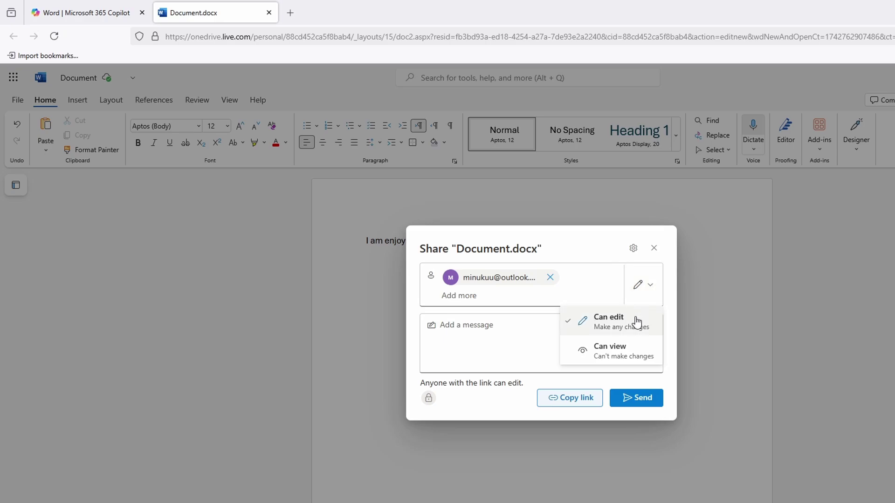
pyautogui.click(612, 354)
pyautogui.click(644, 289)
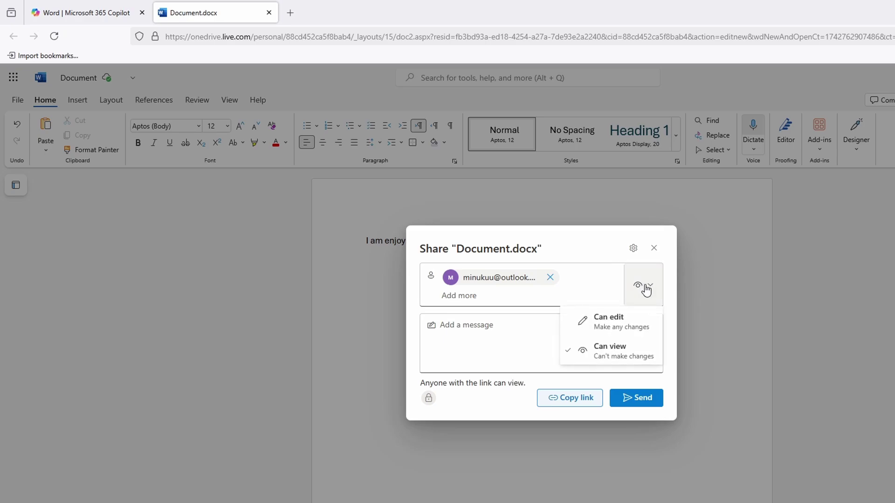
pyautogui.click(621, 324)
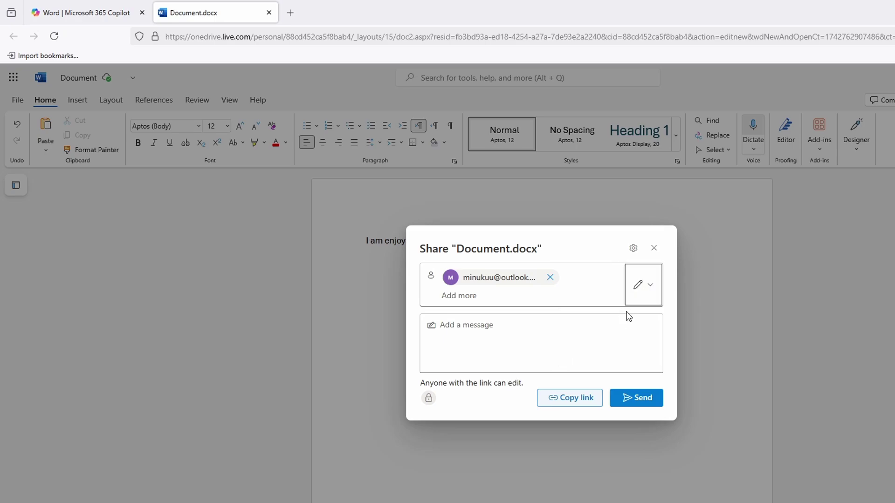
# Write the message 'Hi, this dois dthdo', send the invitation, and close the confirmation
pyautogui.click(485, 334)
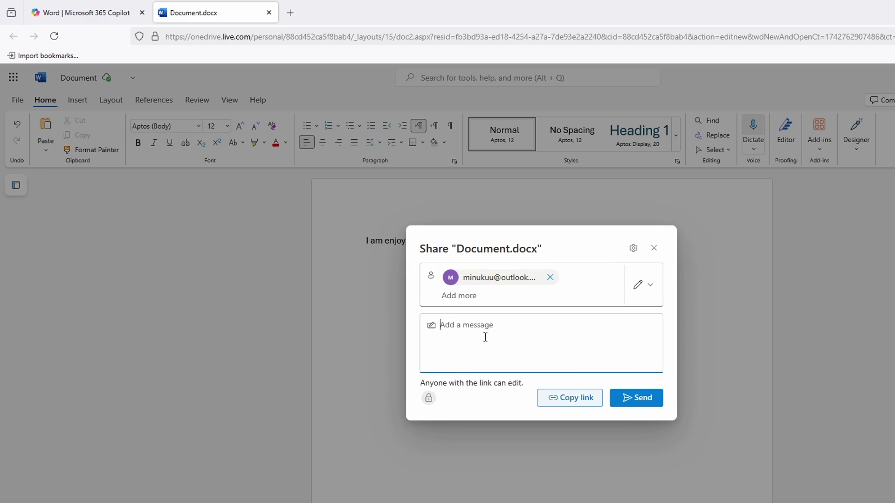
pyautogui.write('h')
pyautogui.press('BackSpace')
pyautogui.write('H')
pyautogui.write('i, th')
pyautogui.write('is do')
pyautogui.write('is d')
pyautogui.write('th')
pyautogui.write('do')
pyautogui.click(638, 399)
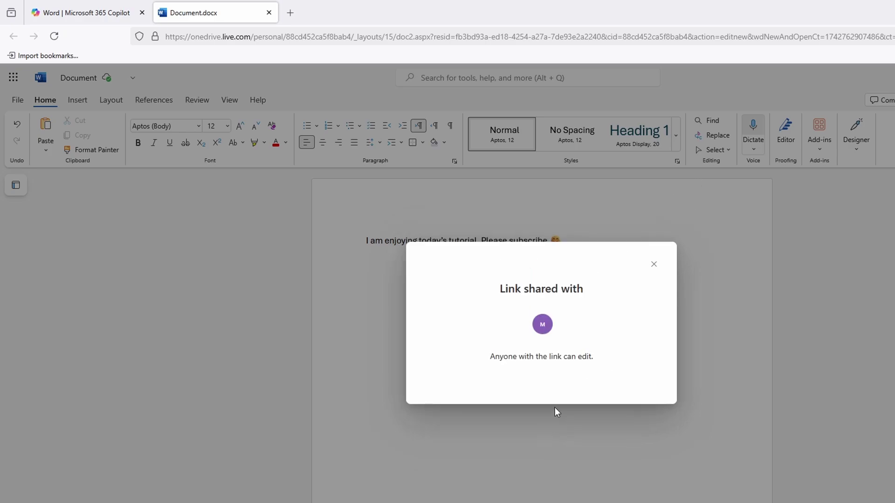
pyautogui.click(649, 268)
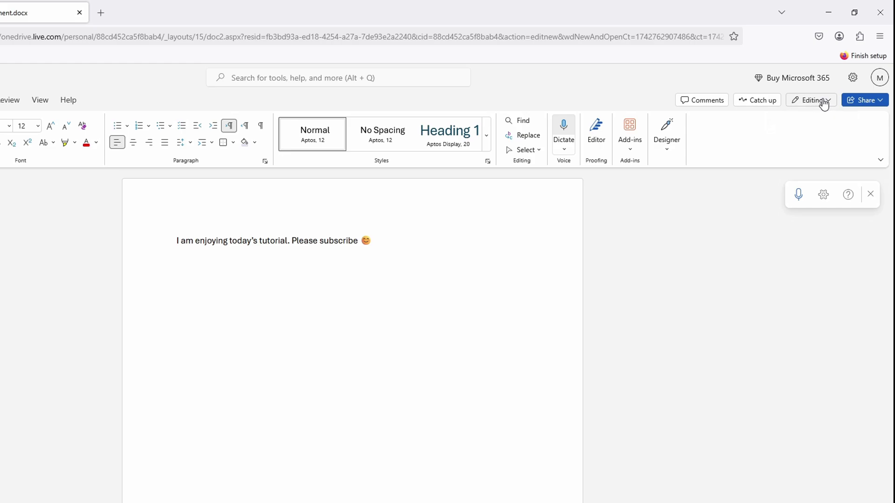
# Choose Open in Desktop from the Editing mode menu
pyautogui.click(823, 100)
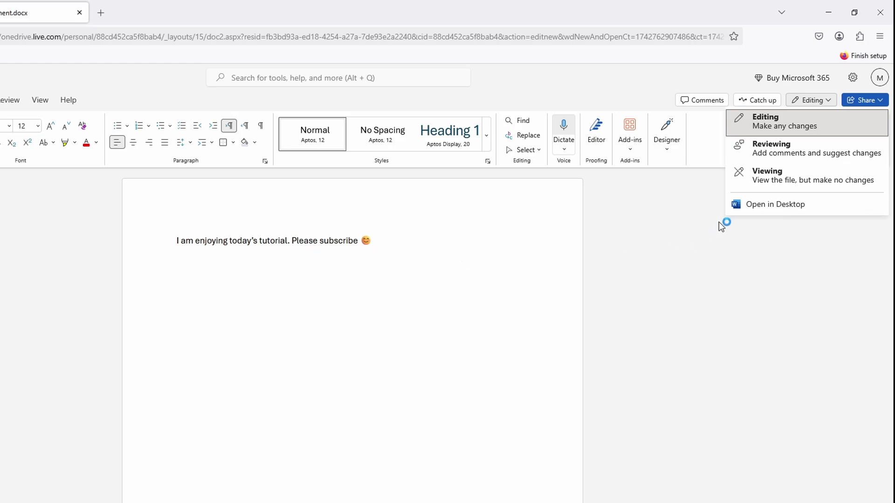
pyautogui.click(779, 204)
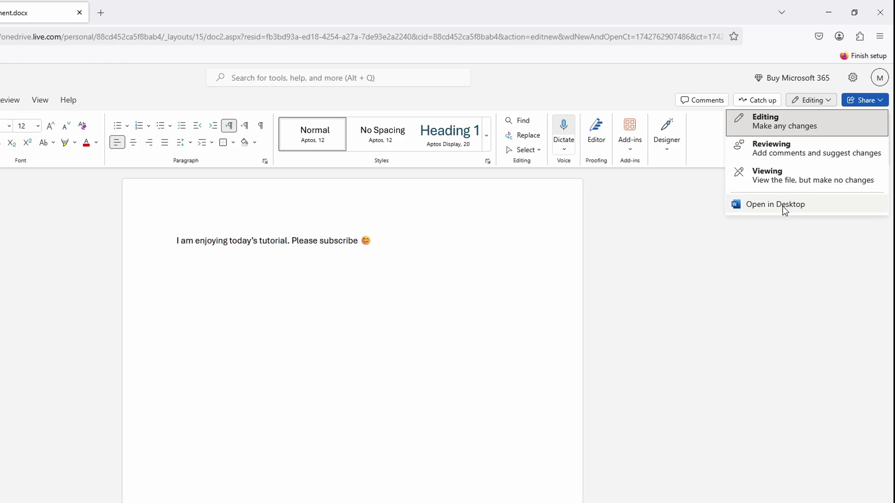
# Close the editing-mode choices and choose File > Create a Copy > Download a copy
pyautogui.click(494, 256)
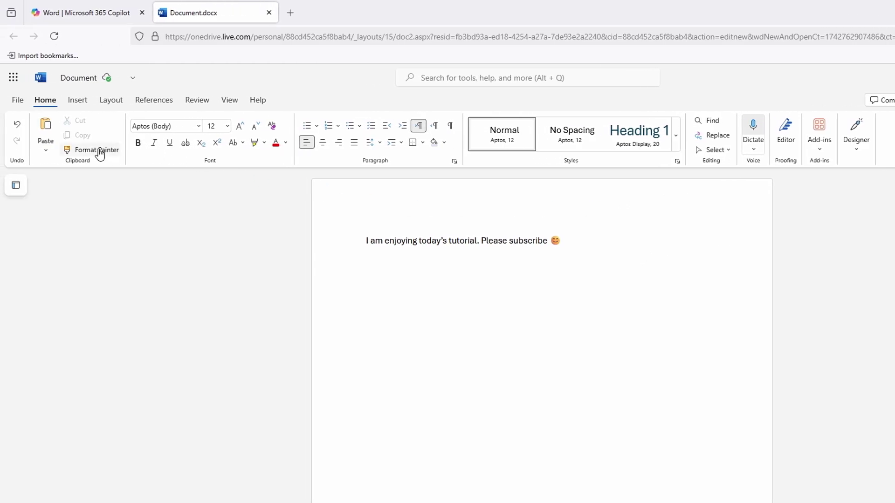
pyautogui.click(18, 100)
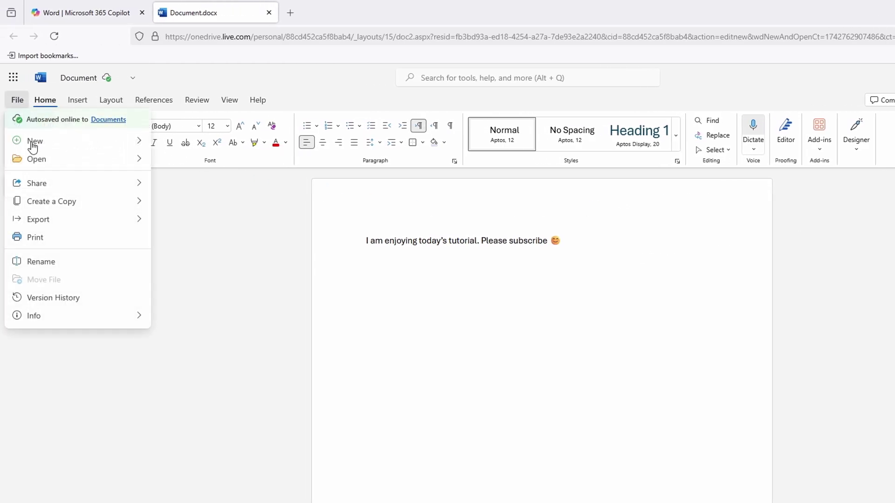
pyautogui.moveTo(45, 221)
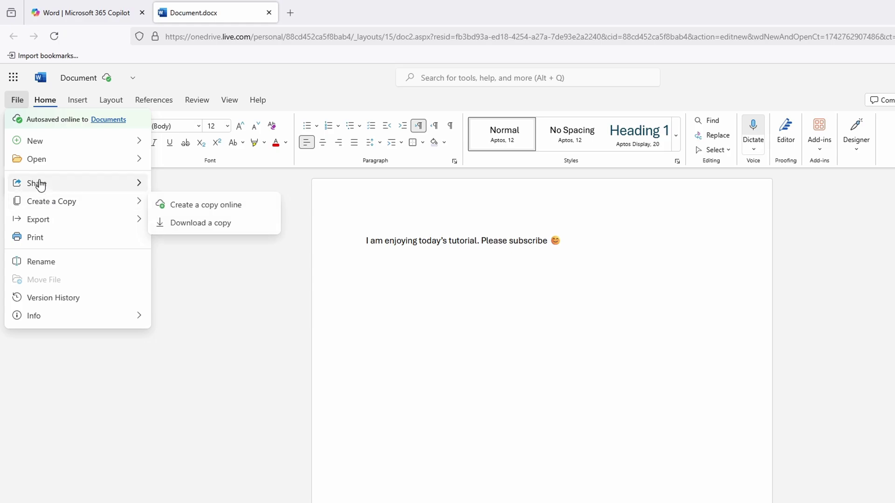
pyautogui.moveTo(51, 164)
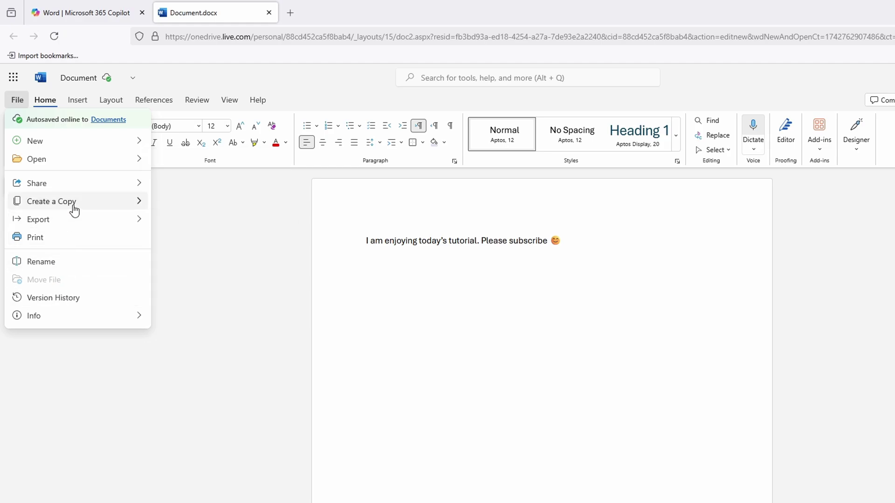
pyautogui.moveTo(74, 210)
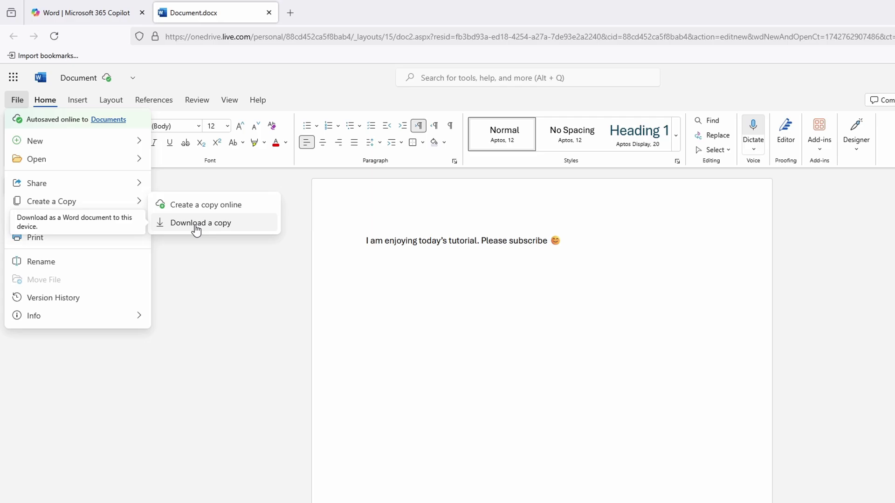
pyautogui.click(196, 225)
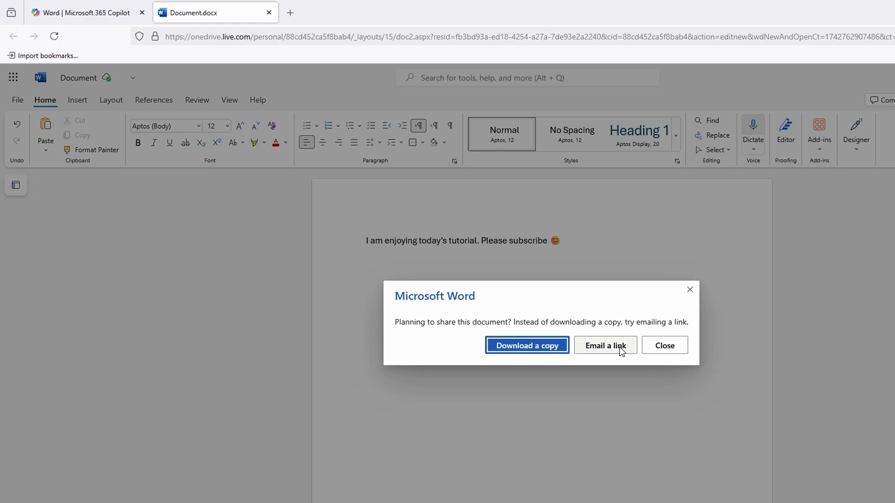
# Confirm downloading a copy and return to the Document.docx - Microsoft Word tab
pyautogui.click(523, 346)
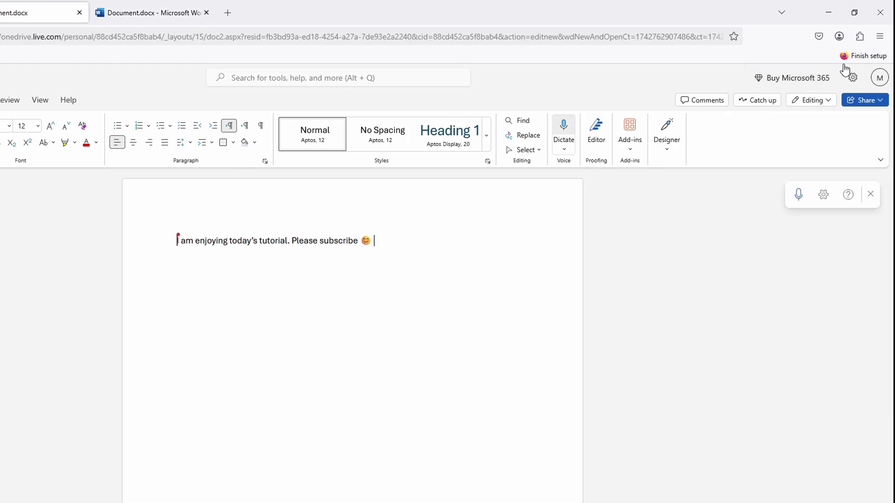
pyautogui.click(228, 14)
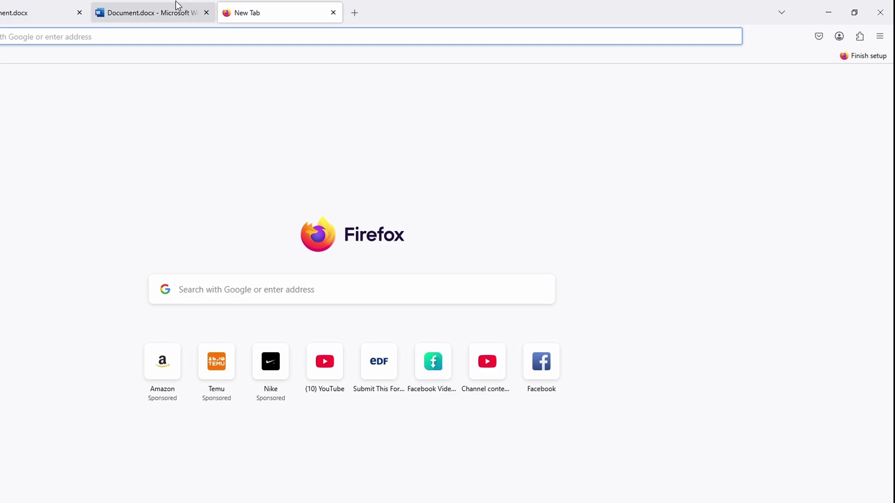
pyautogui.click(153, 13)
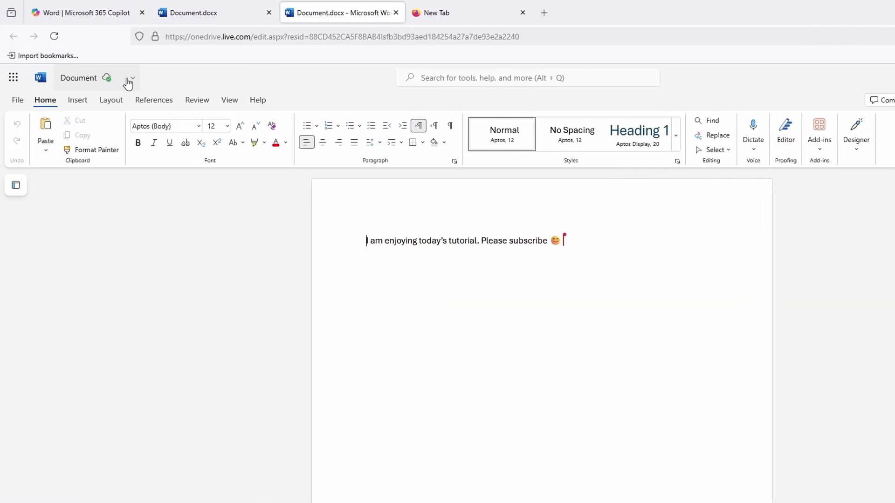
# Open the document's OneDrive Documents location from the file-name panel
pyautogui.click(129, 84)
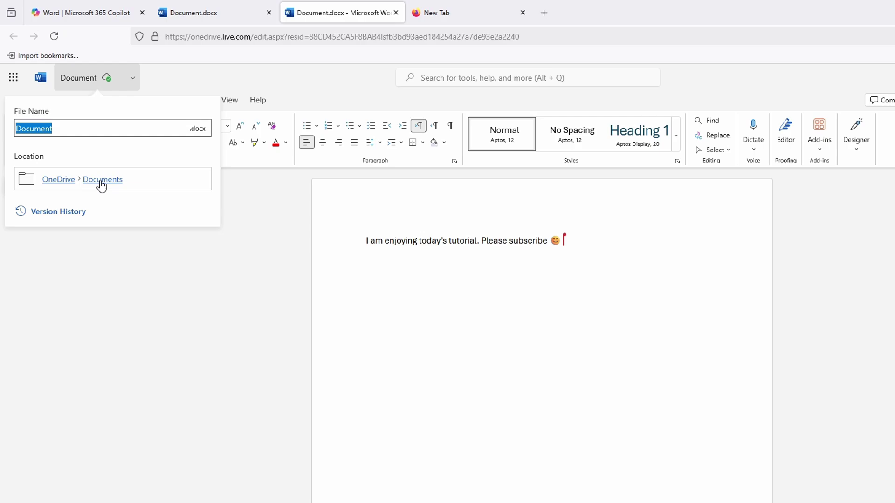
pyautogui.click(101, 184)
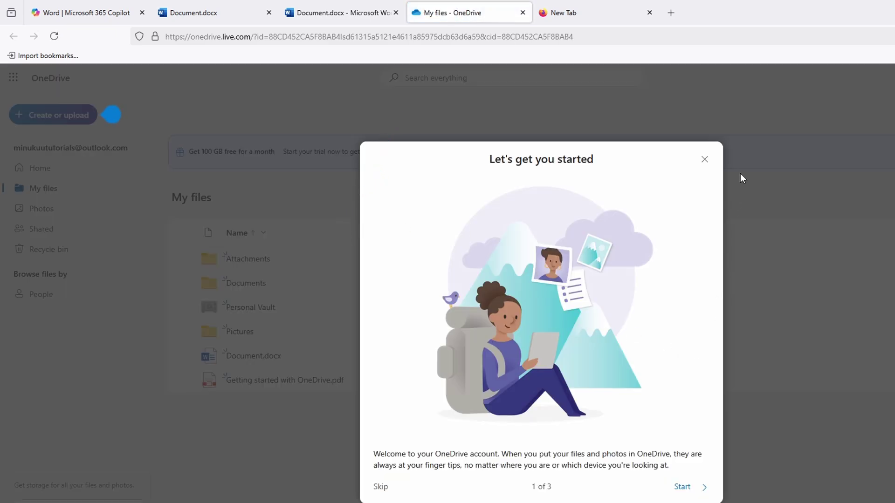
# Download Document.docx from OneDrive and show it in the Downloads folder
pyautogui.click(705, 160)
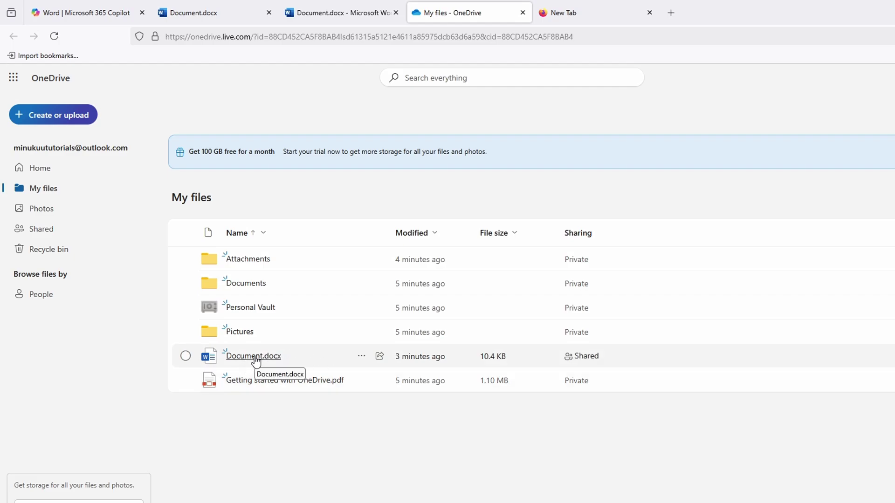
pyautogui.click(186, 356)
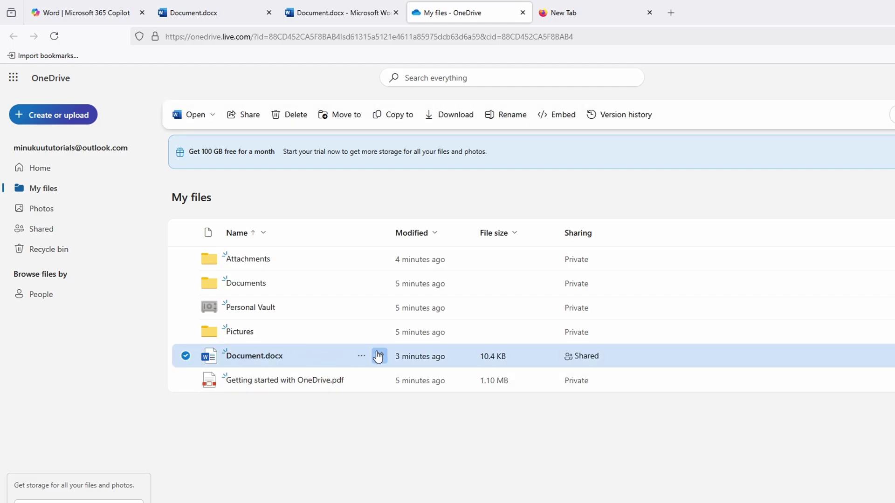
pyautogui.click(362, 356)
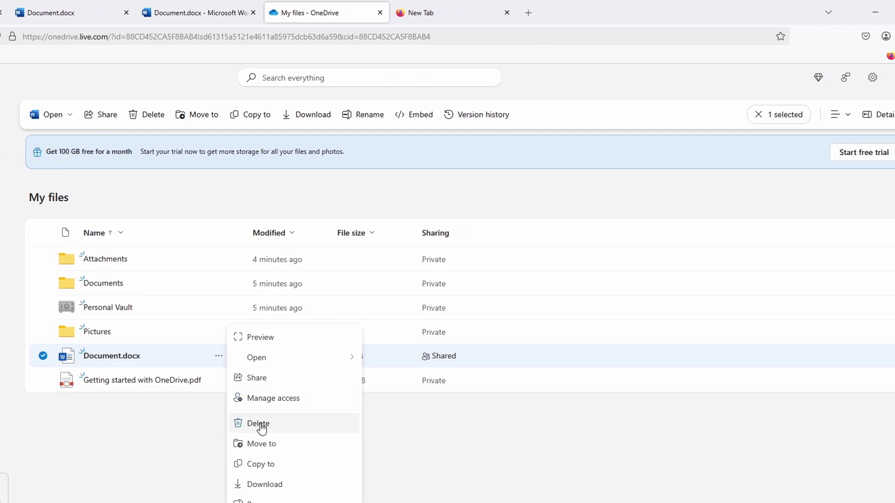
pyautogui.click(389, 485)
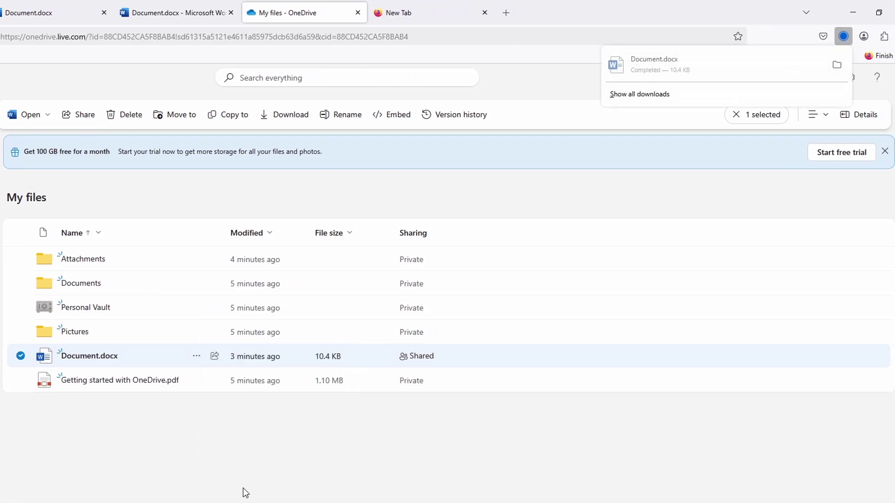
pyautogui.click(837, 65)
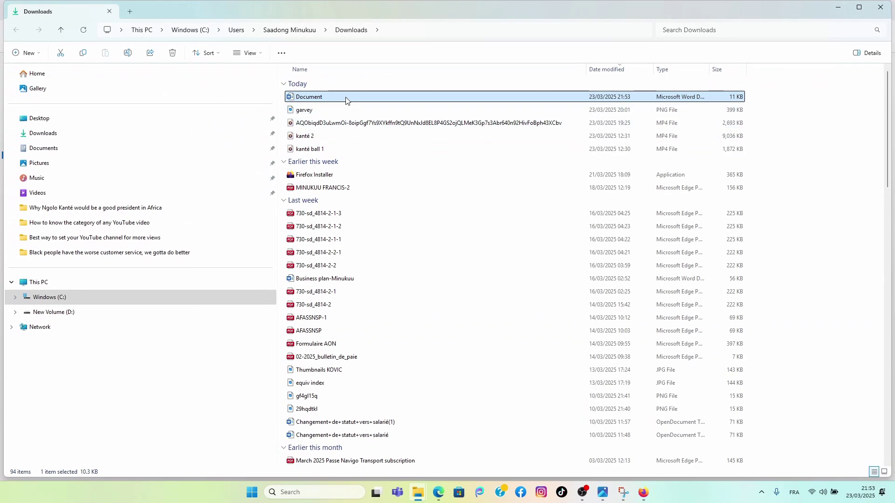
# Open the downloaded Document in desktop Word, enable editing, then close it
pyautogui.doubleClick(350, 96)
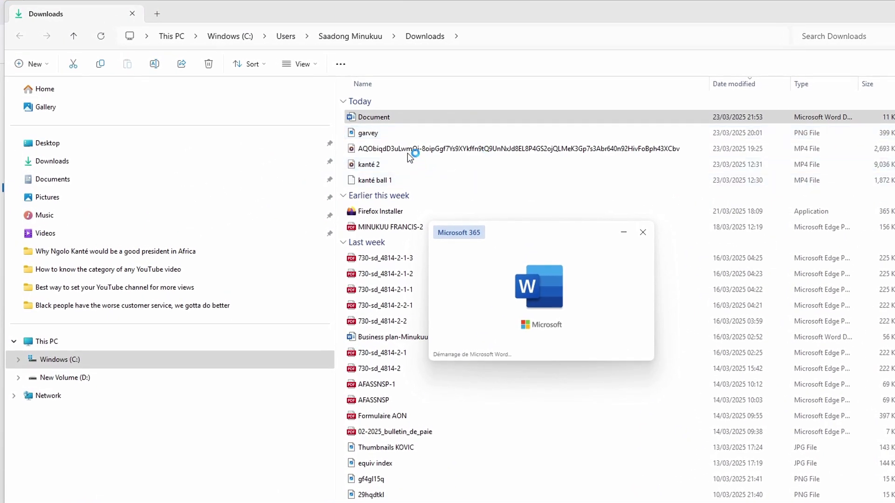
pyautogui.click(396, 117)
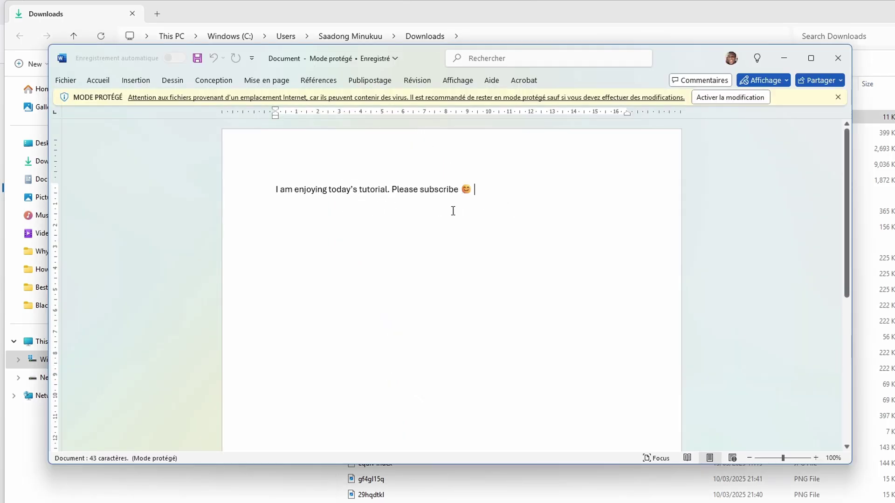
pyautogui.click(520, 210)
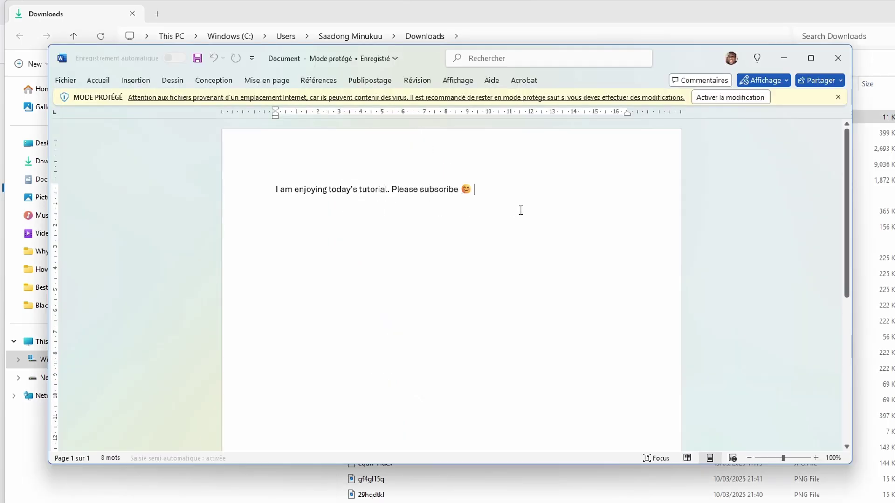
pyautogui.click(715, 96)
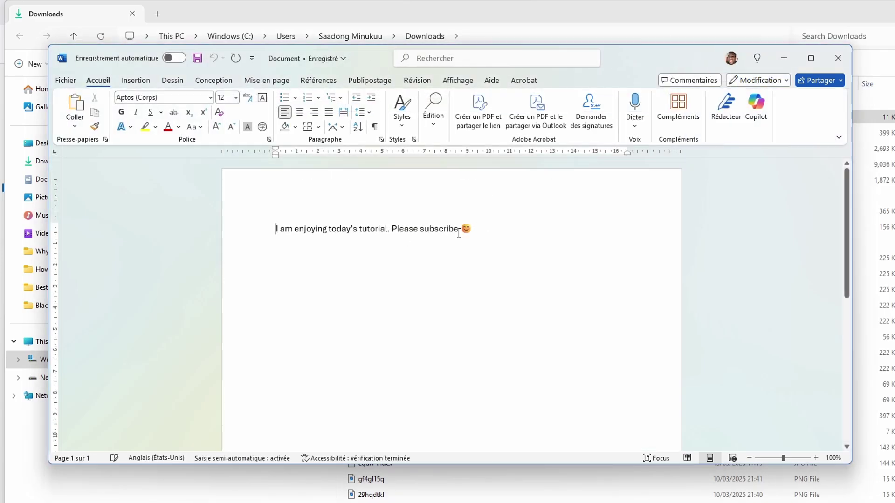
pyautogui.click(839, 57)
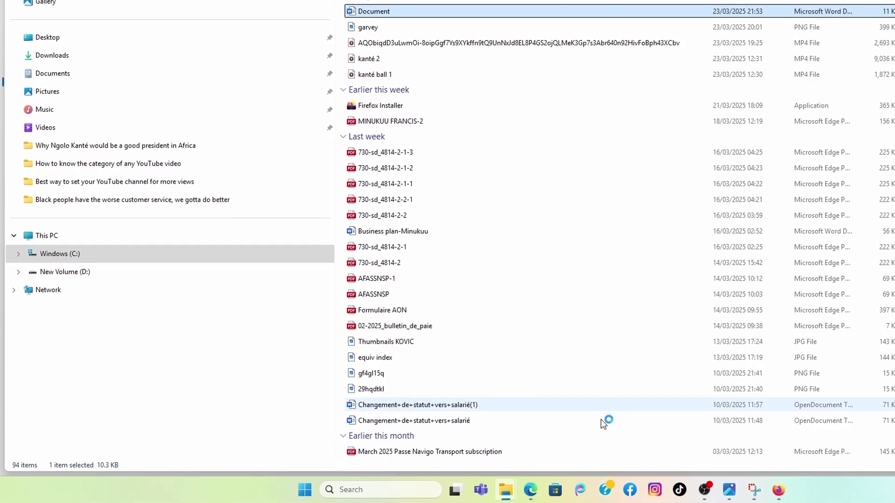
pyautogui.moveTo(506, 495)
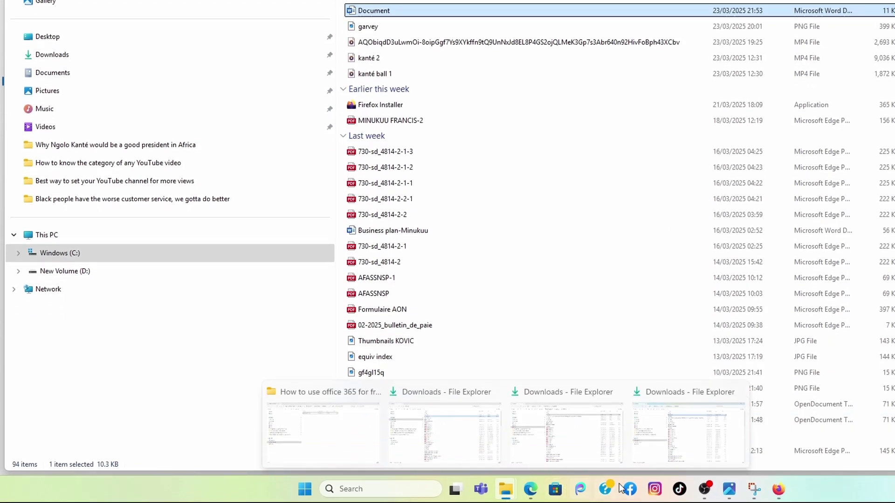
# Bring Firefox back to the Document.docx Word tab and close the File menu without downloading
pyautogui.click(780, 489)
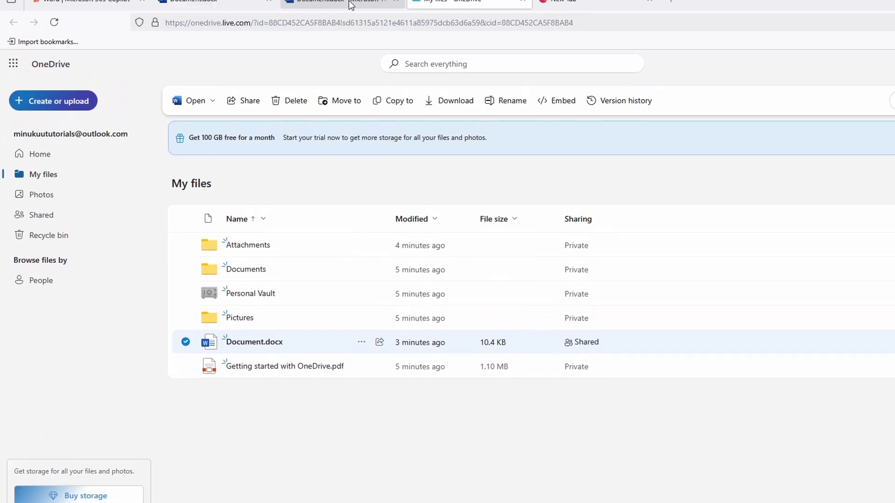
pyautogui.click(352, 13)
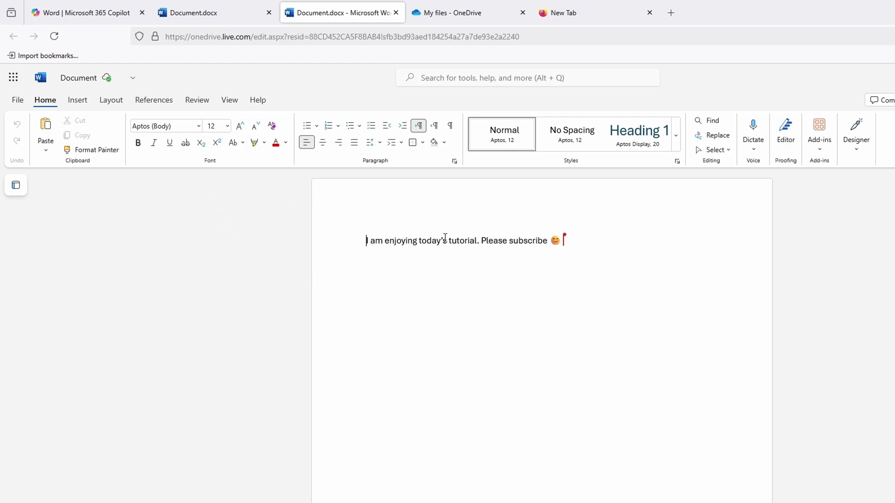
pyautogui.click(18, 101)
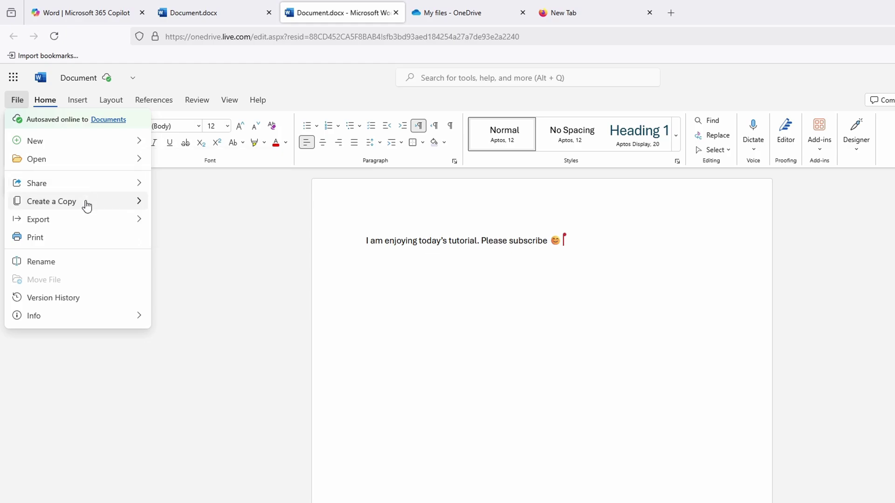
pyautogui.moveTo(144, 202)
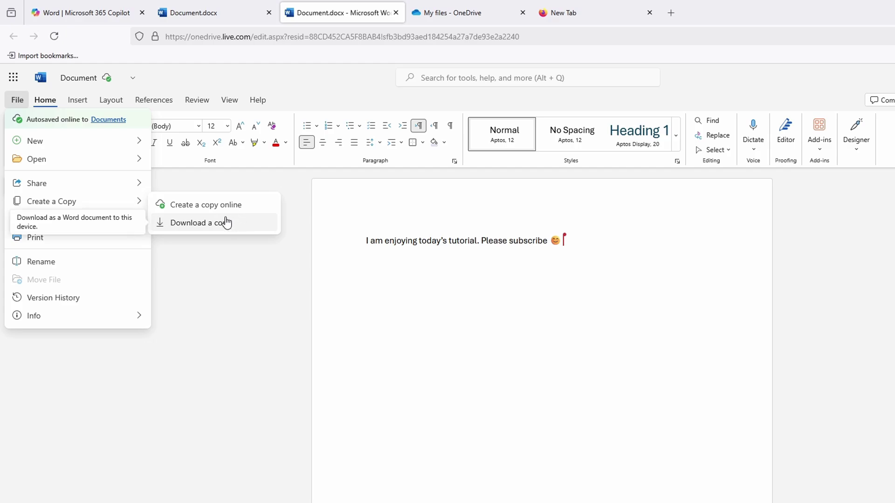
pyautogui.click(600, 273)
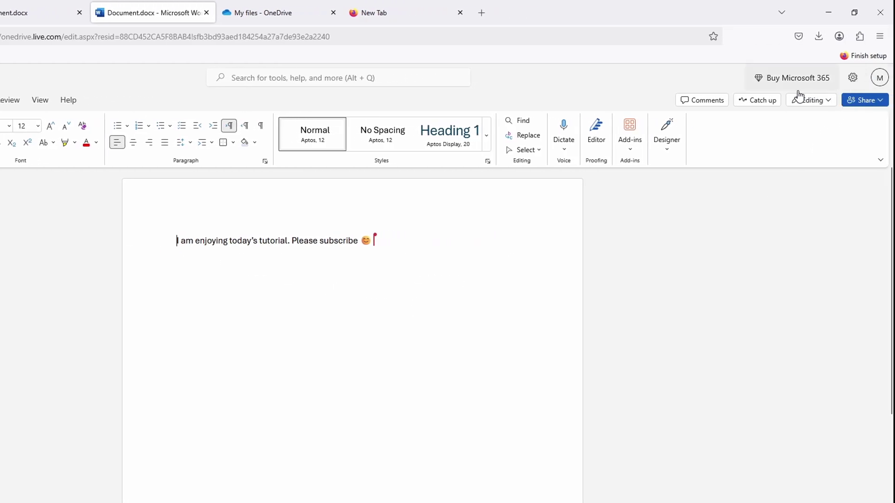
# Open Document in desktop Word via Open in Desktop, enable editing, and open Fichier
pyautogui.click(811, 100)
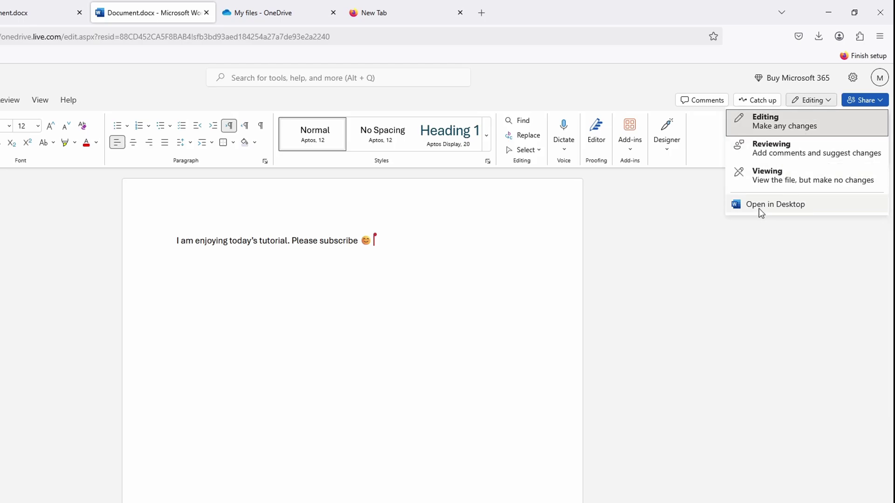
pyautogui.click(773, 207)
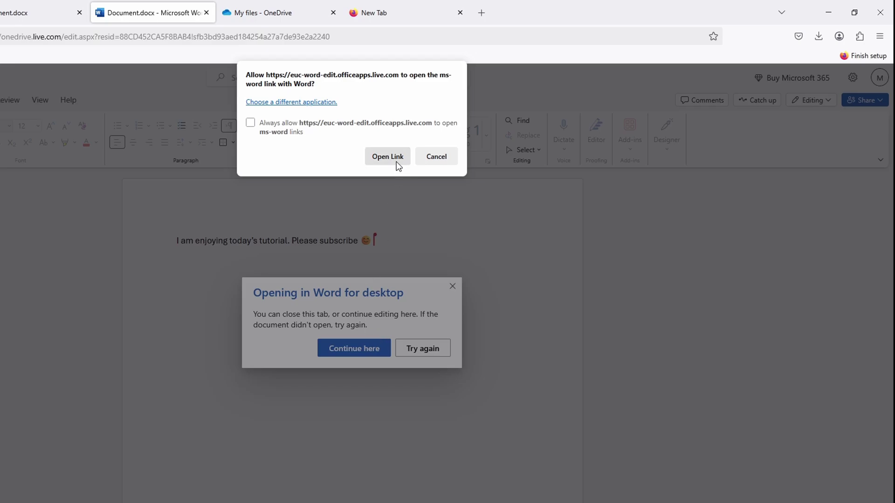
pyautogui.click(387, 157)
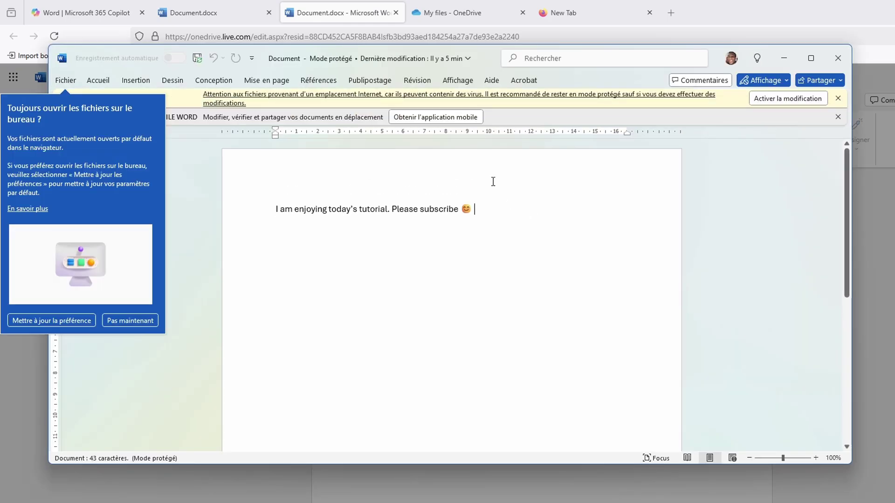
pyautogui.click(462, 117)
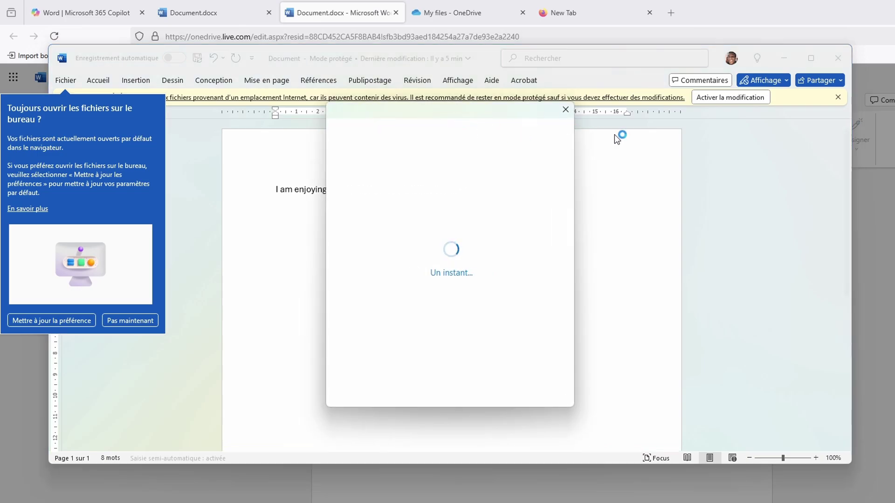
pyautogui.click(573, 72)
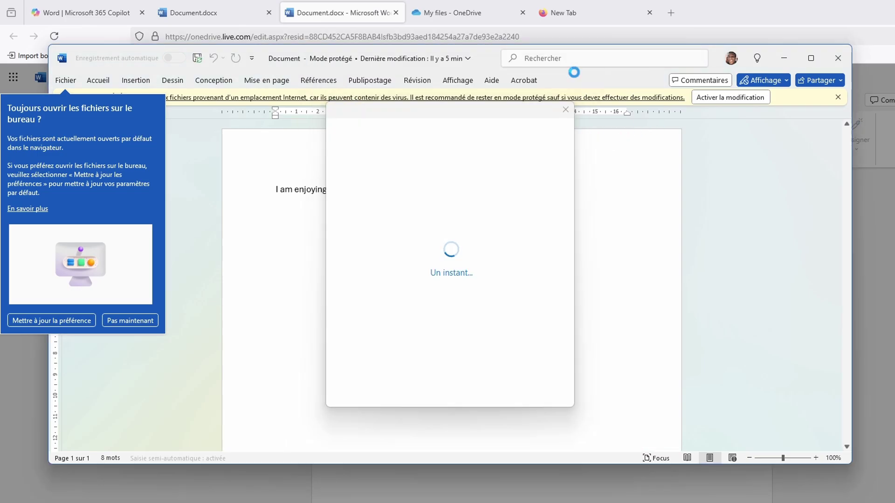
pyautogui.click(727, 98)
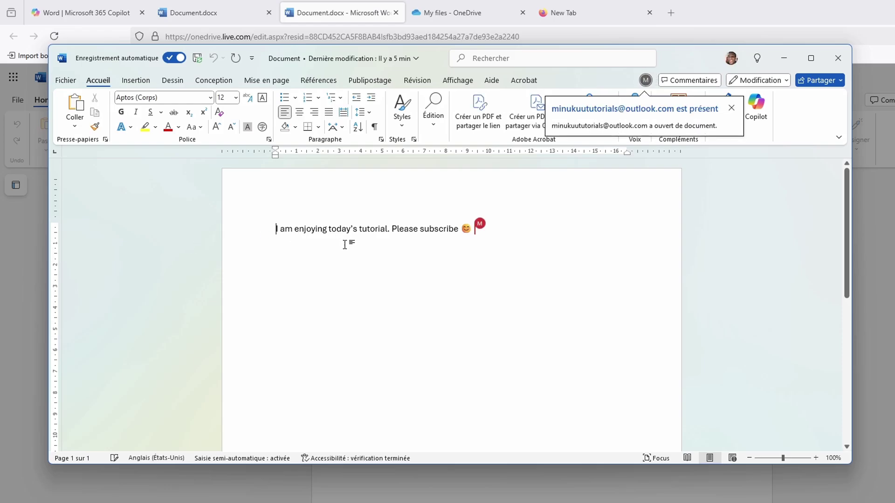
pyautogui.click(64, 82)
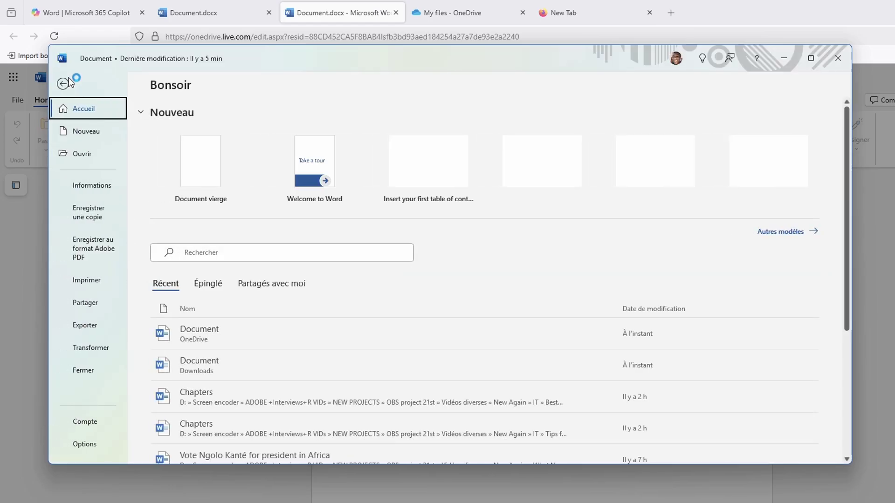
# Save a copy named 'Document tuto' in the Téléchargements (Downloads) folder
pyautogui.click(91, 215)
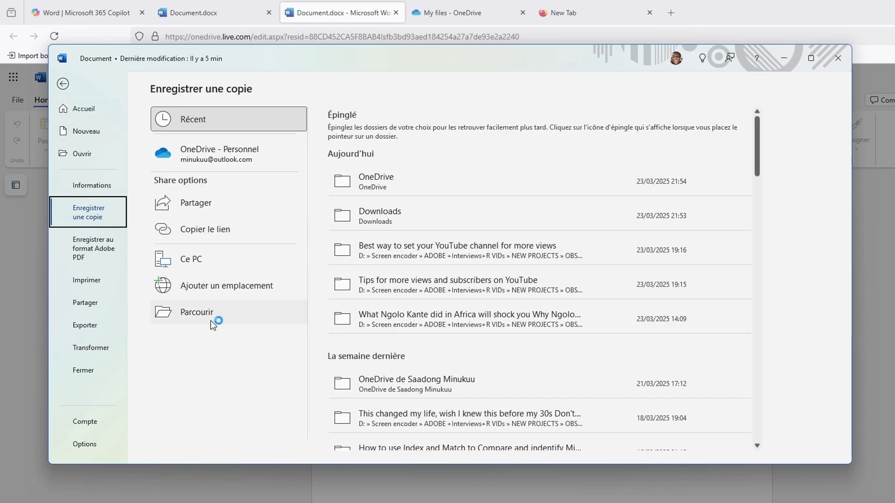
pyautogui.click(212, 316)
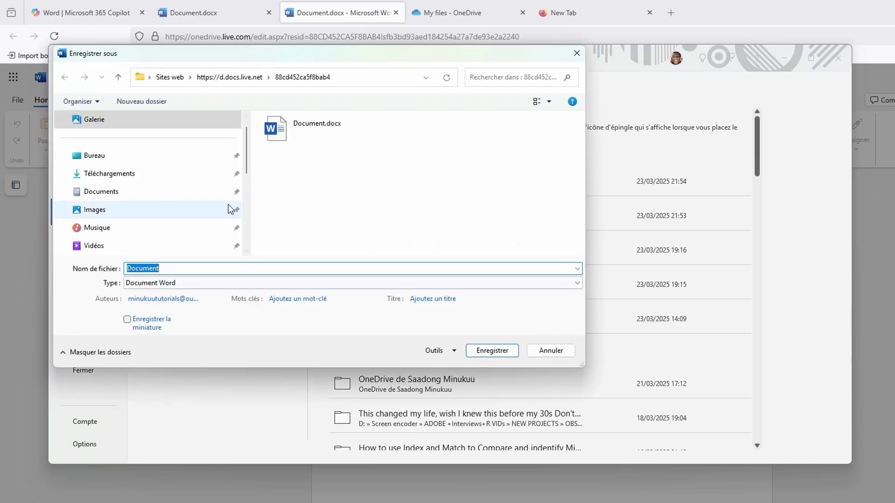
pyautogui.click(185, 269)
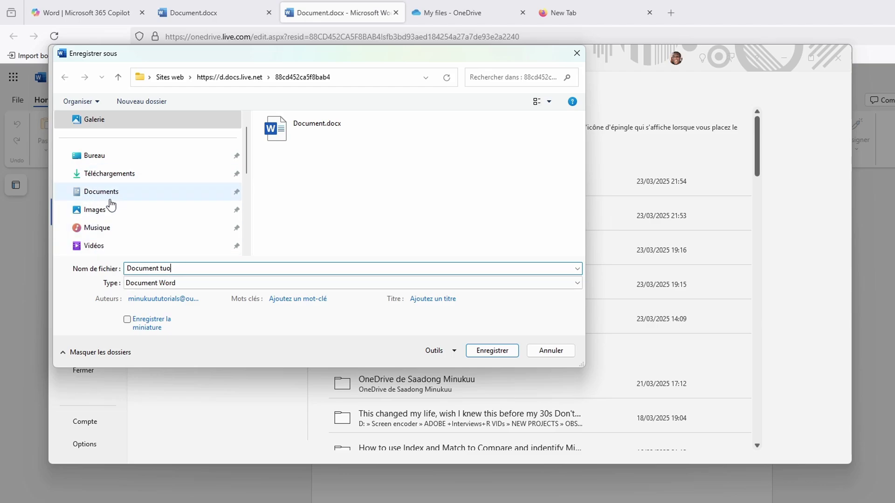
pyautogui.press('BackSpace')
pyautogui.write('t')
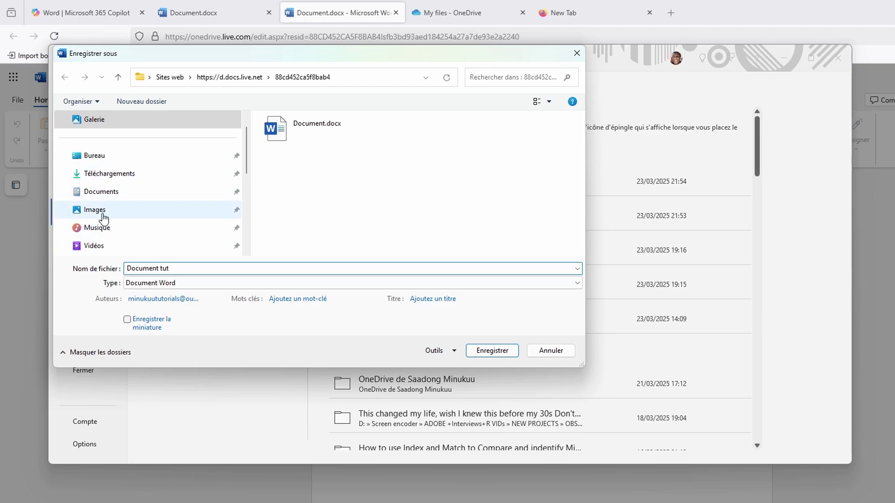
pyautogui.write('o')
pyautogui.click(103, 157)
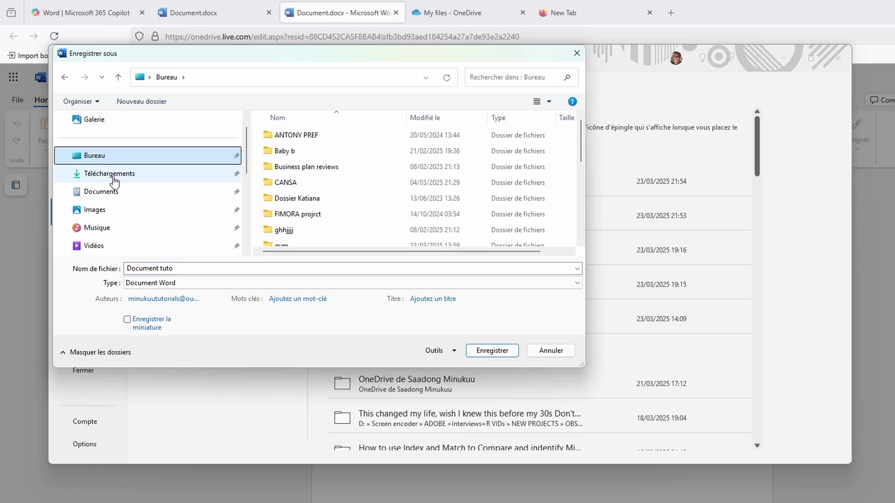
pyautogui.click(112, 174)
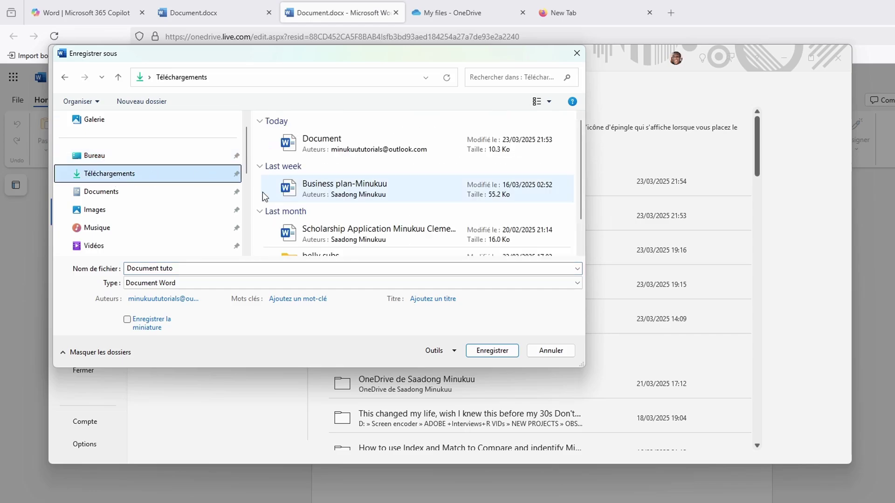
pyautogui.click(491, 351)
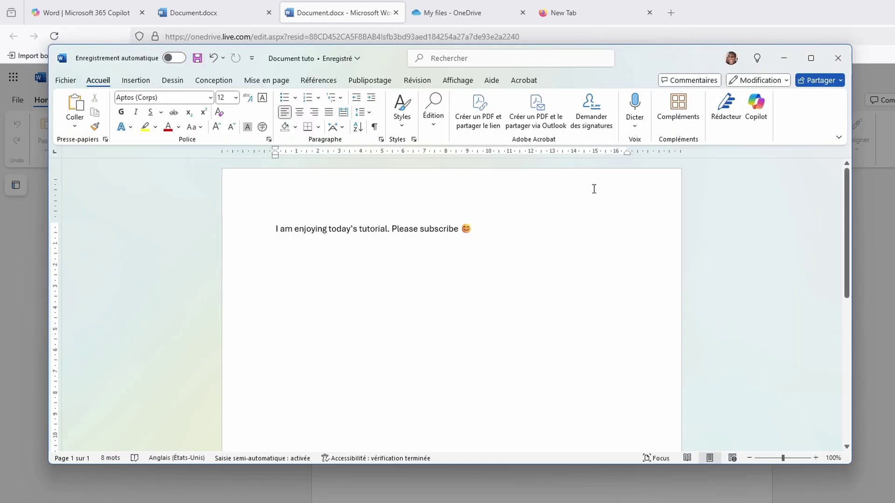